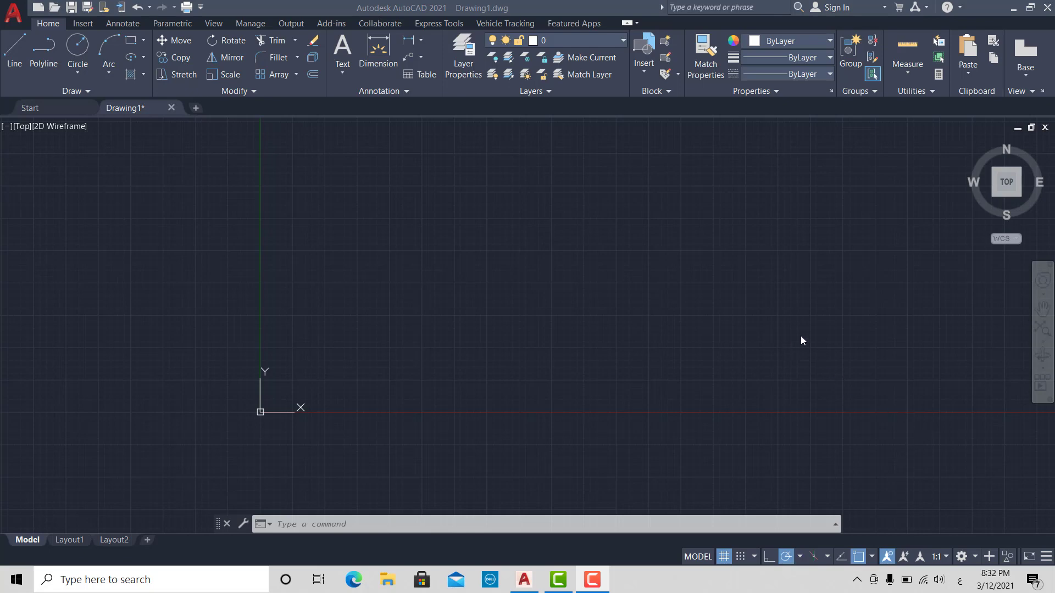
# - Clear the three leftover objects and cancel the stray selection
pyautogui.click(831, 294)
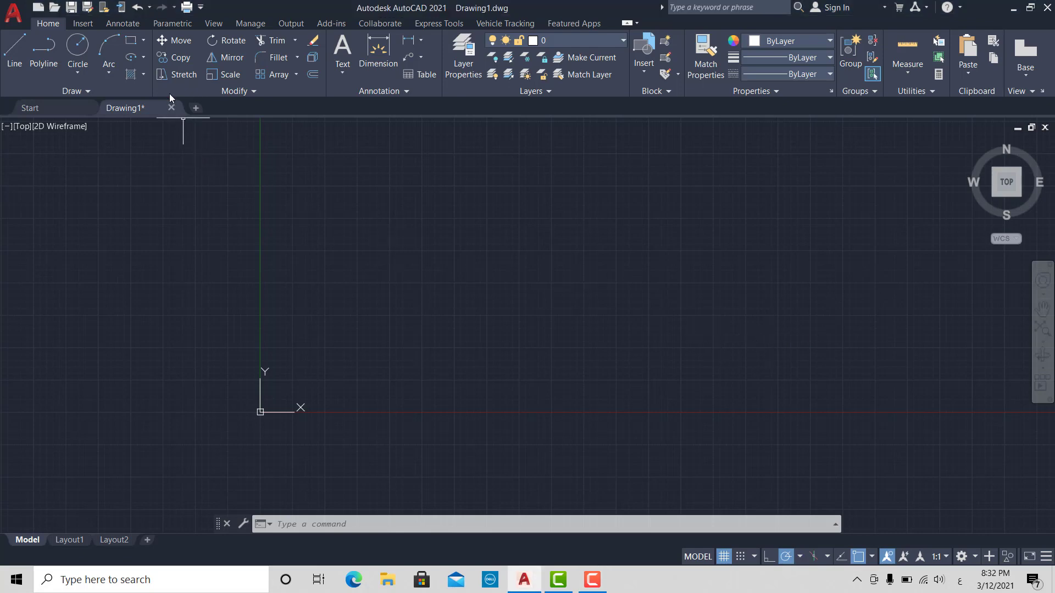
pyautogui.click(145, 74)
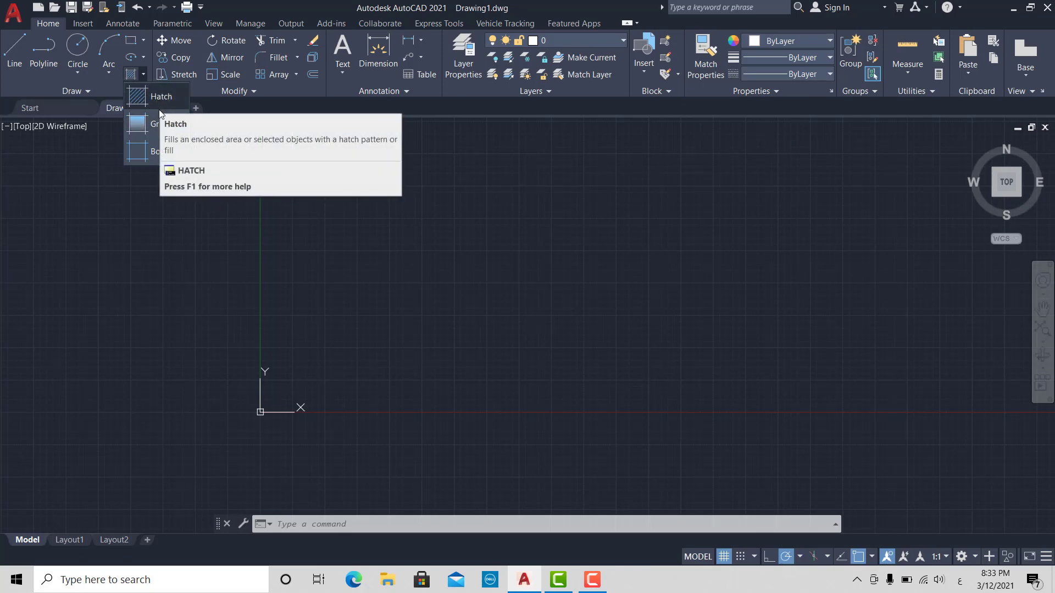
pyautogui.click(694, 261)
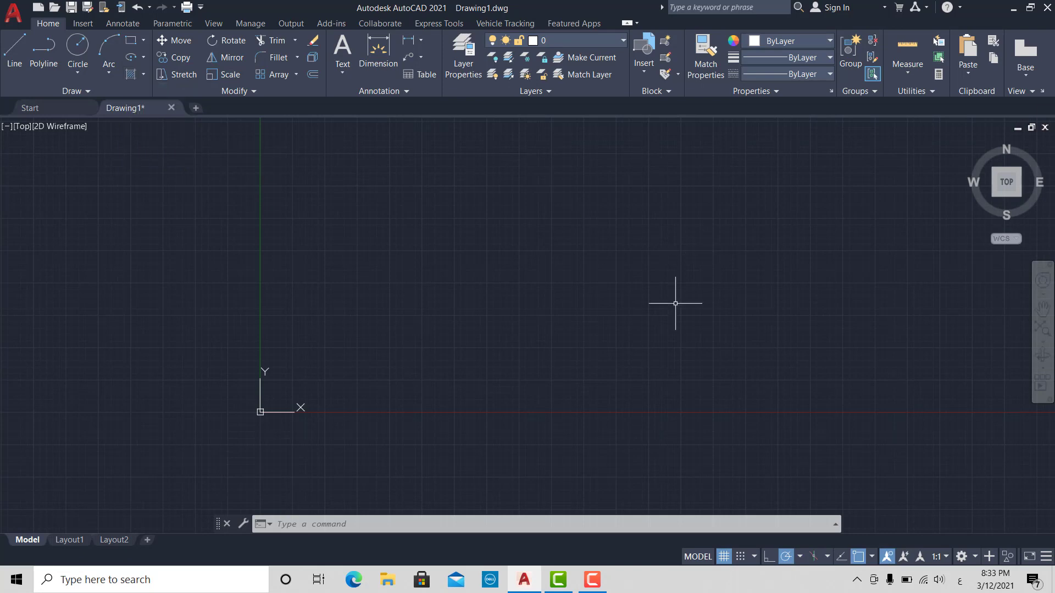
pyautogui.press('Escape')
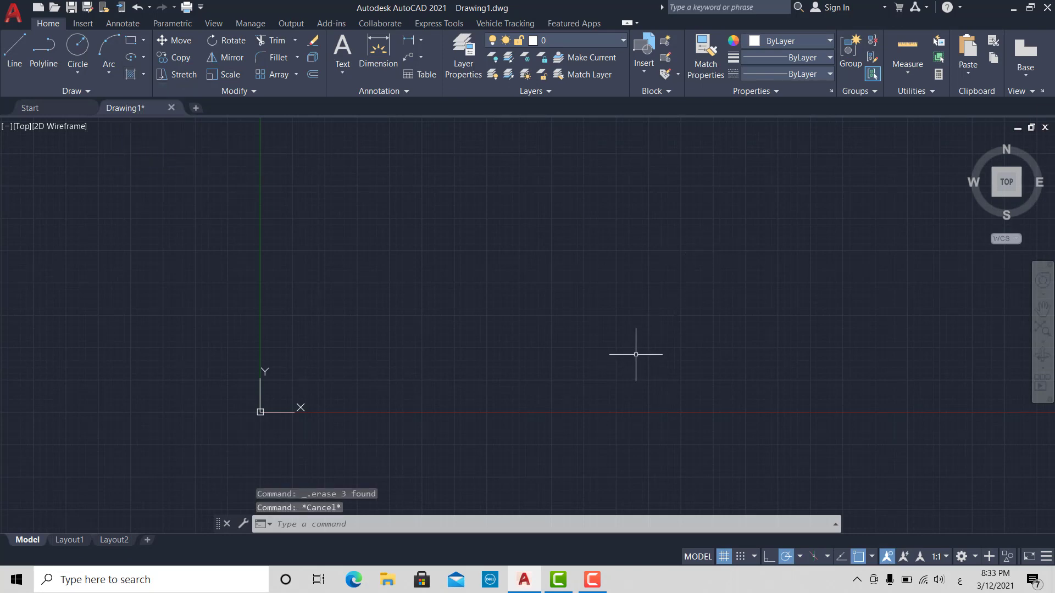
pyautogui.write('ğ')
pyautogui.press('Return')
pyautogui.click(354, 219)
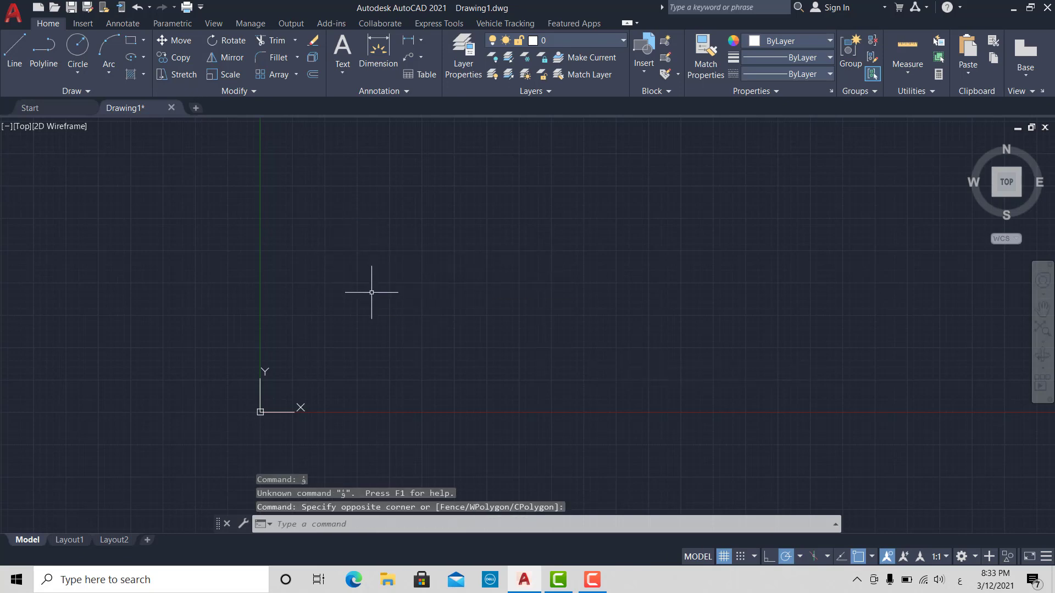
pyautogui.press('Escape')
# - Switch the keyboard to English and draw the first two circles with radius 10
pyautogui.press('super+space')
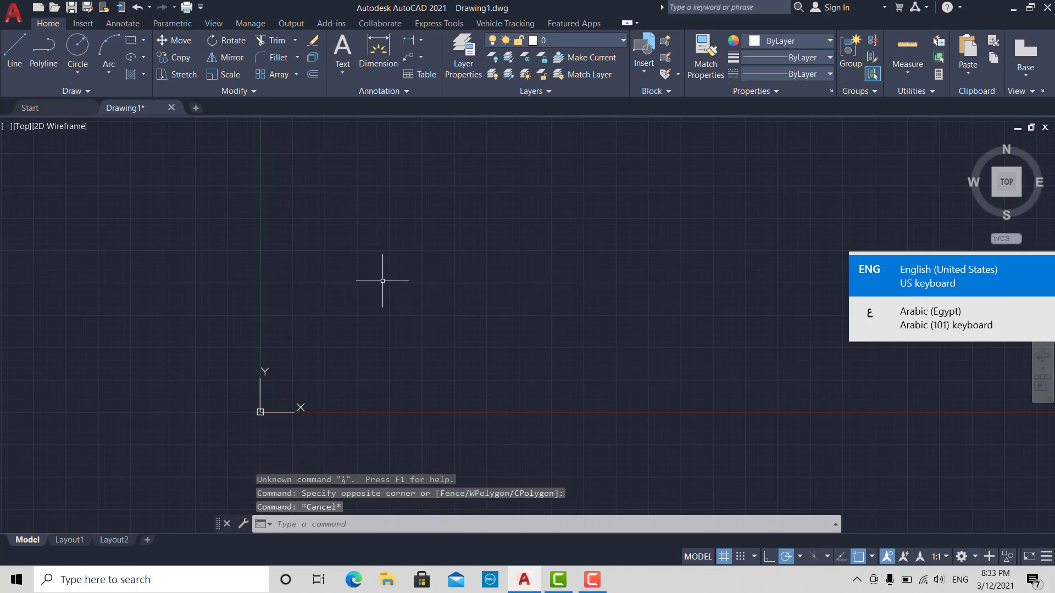
pyautogui.write('c')
pyautogui.press('Return')
pyautogui.click(395, 229)
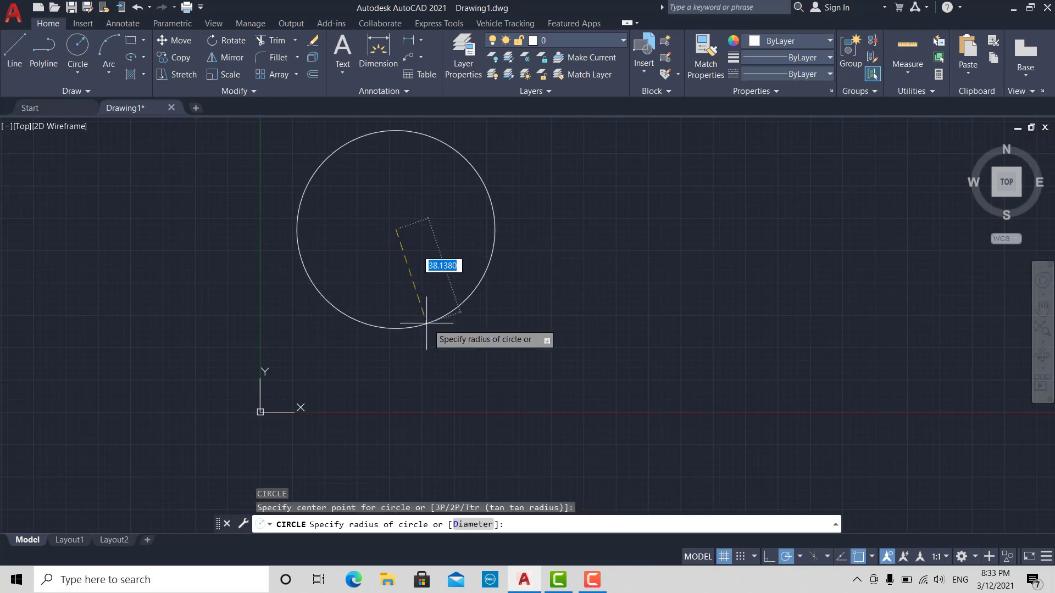
pyautogui.write('10')
pyautogui.press('Return')
pyautogui.press('Escape')
pyautogui.press('Escape')
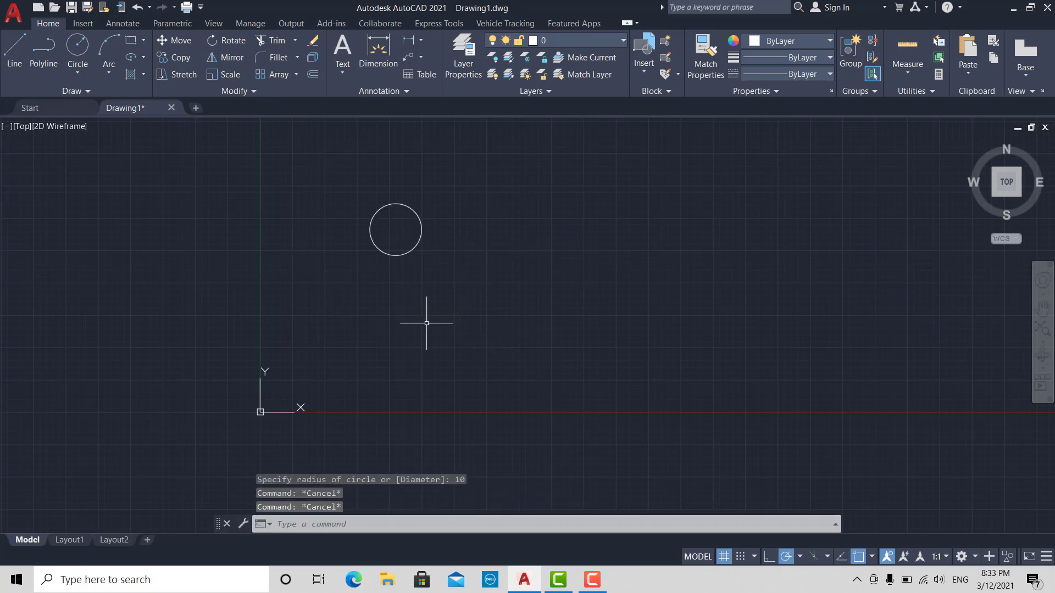
pyautogui.press('Return')
pyautogui.click(496, 218)
pyautogui.press('Return')
pyautogui.press('Return')
# - Draw four more radius-10 circles across the canvas, then start HATCH with H
pyautogui.click(537, 321)
pyautogui.press('Return')
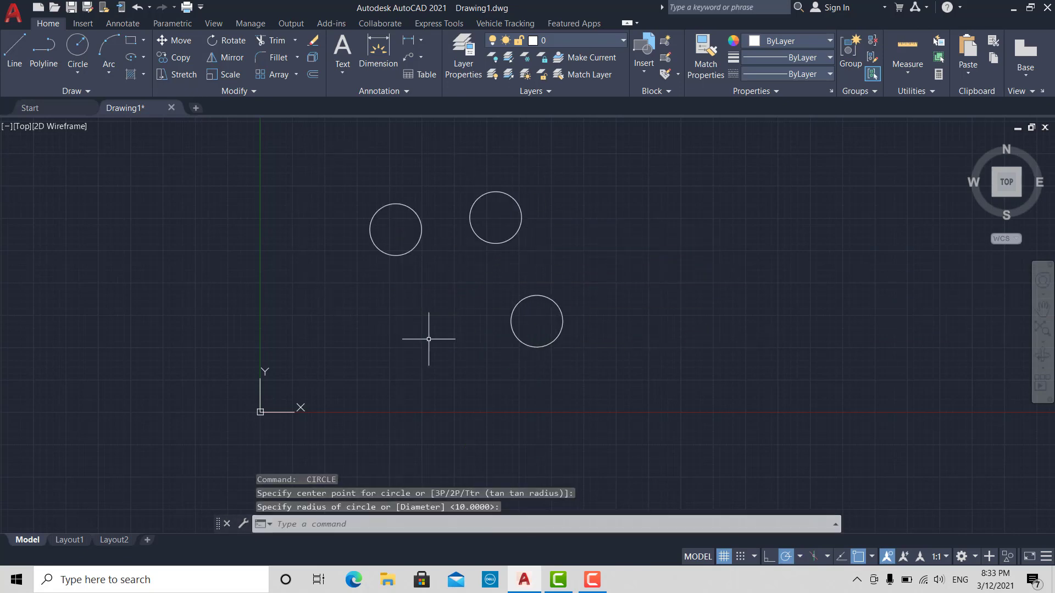
pyautogui.press('Return')
pyautogui.click(422, 335)
pyautogui.press('Return')
pyautogui.click(291, 294)
pyautogui.press('Return')
pyautogui.press('Return')
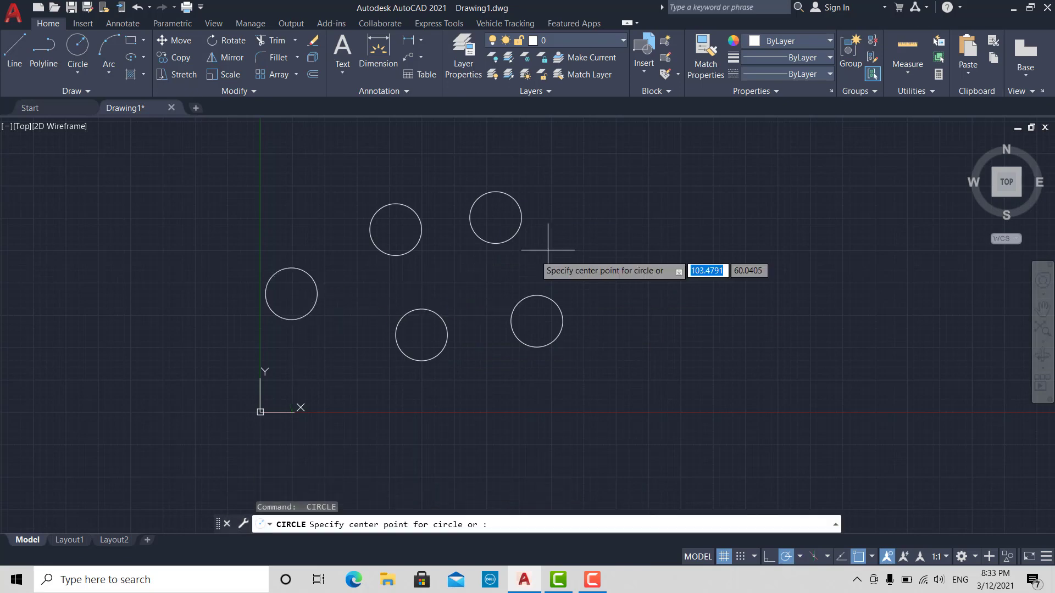
pyautogui.click(593, 244)
pyautogui.press('Return')
pyautogui.press('Escape')
pyautogui.press('Escape')
pyautogui.press('Escape')
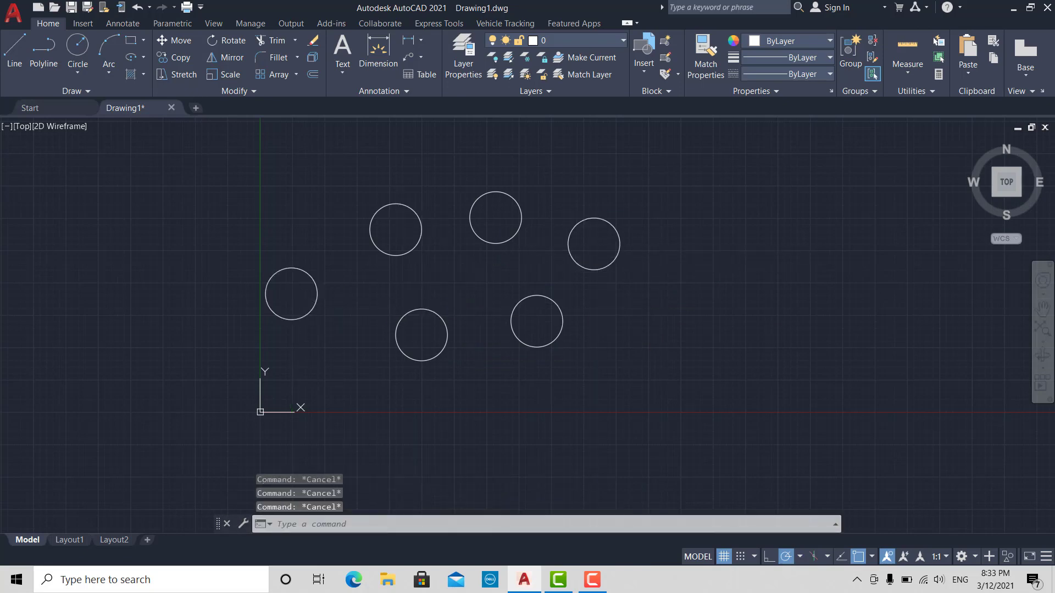
pyautogui.write('h')
pyautogui.press('Return')
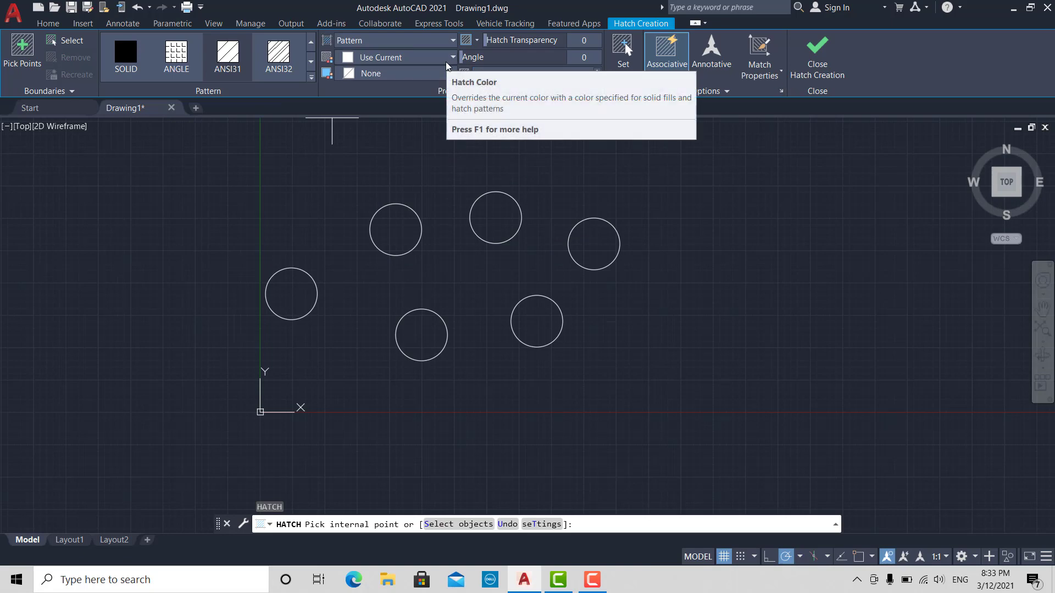
pyautogui.press('Escape')
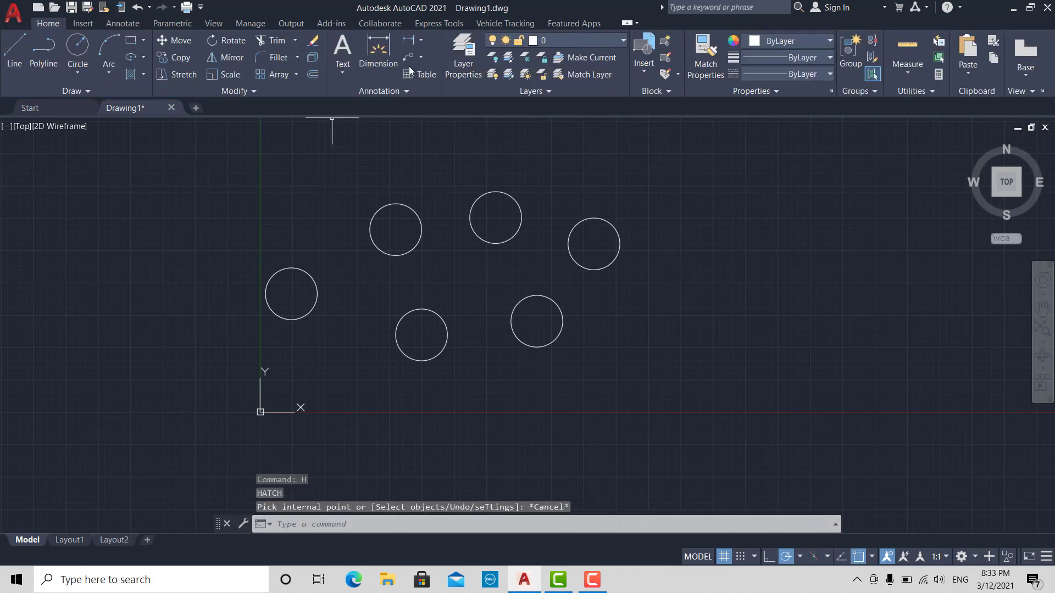
pyautogui.press('Escape')
pyautogui.press('Escape')
pyautogui.press('Escape')
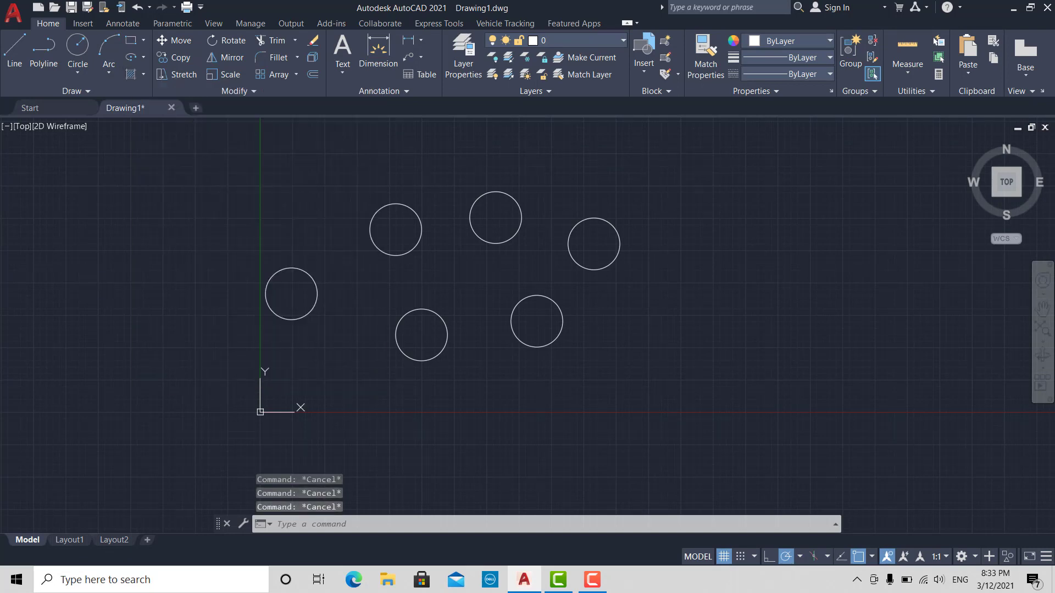
pyautogui.write('h')
pyautogui.press('Return')
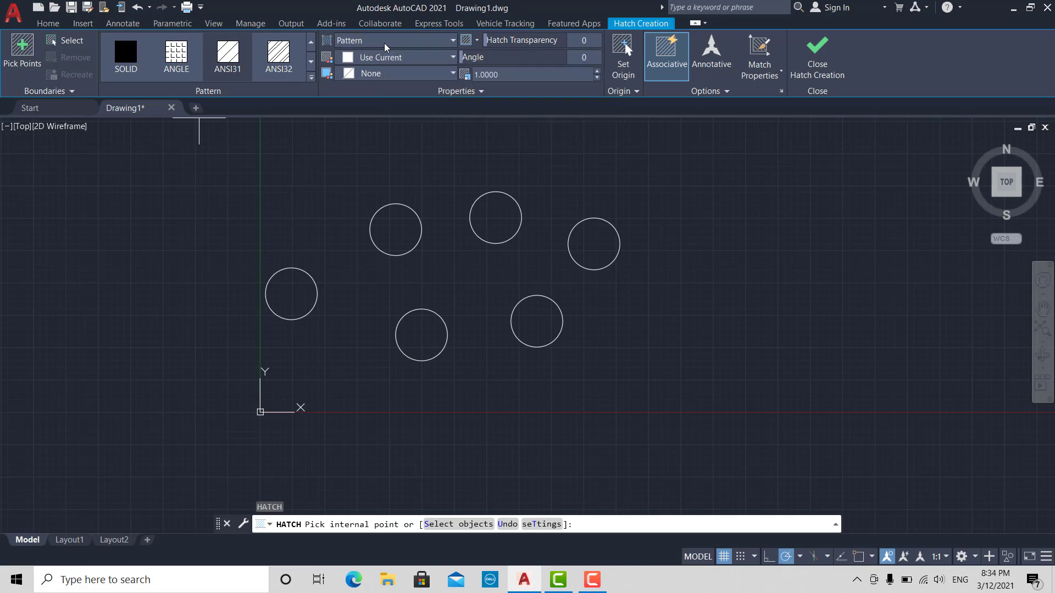
pyautogui.click(432, 49)
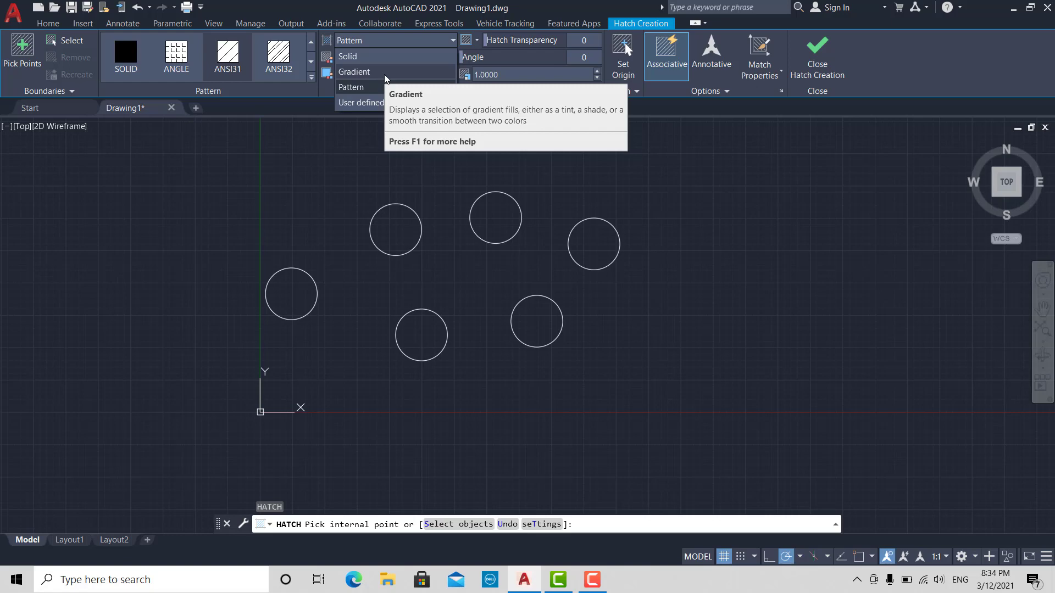
pyautogui.press('Escape')
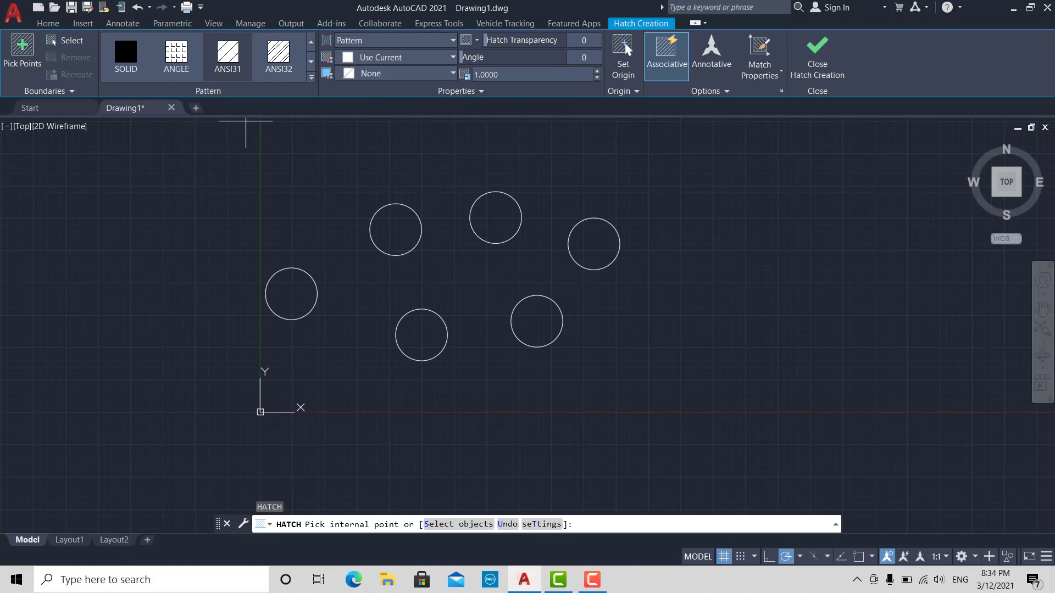
pyautogui.press('Escape')
pyautogui.click(348, 183)
pyautogui.press('Escape')
pyautogui.click(143, 75)
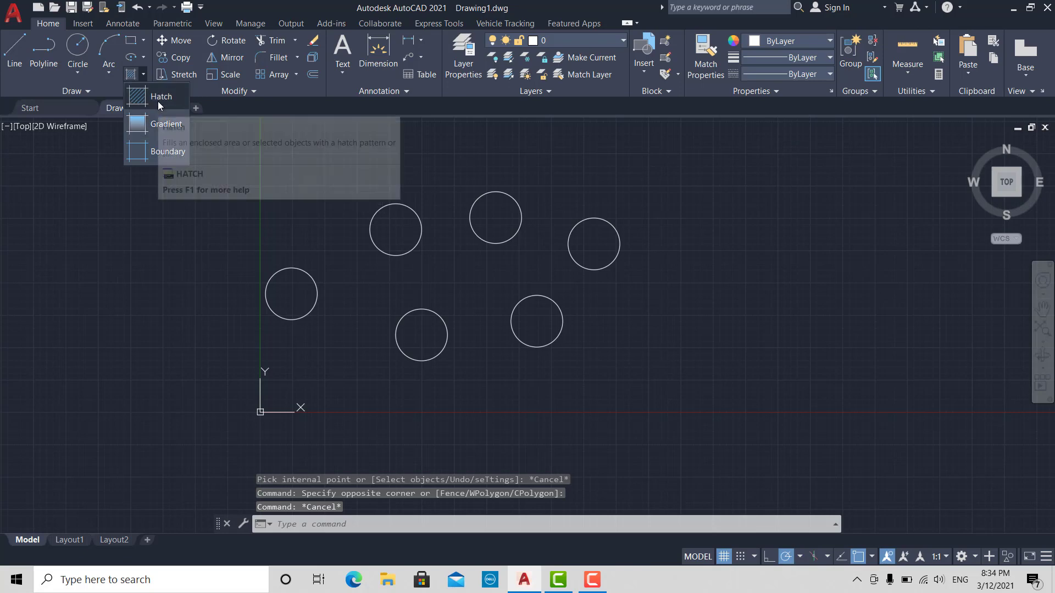
pyautogui.press('Escape')
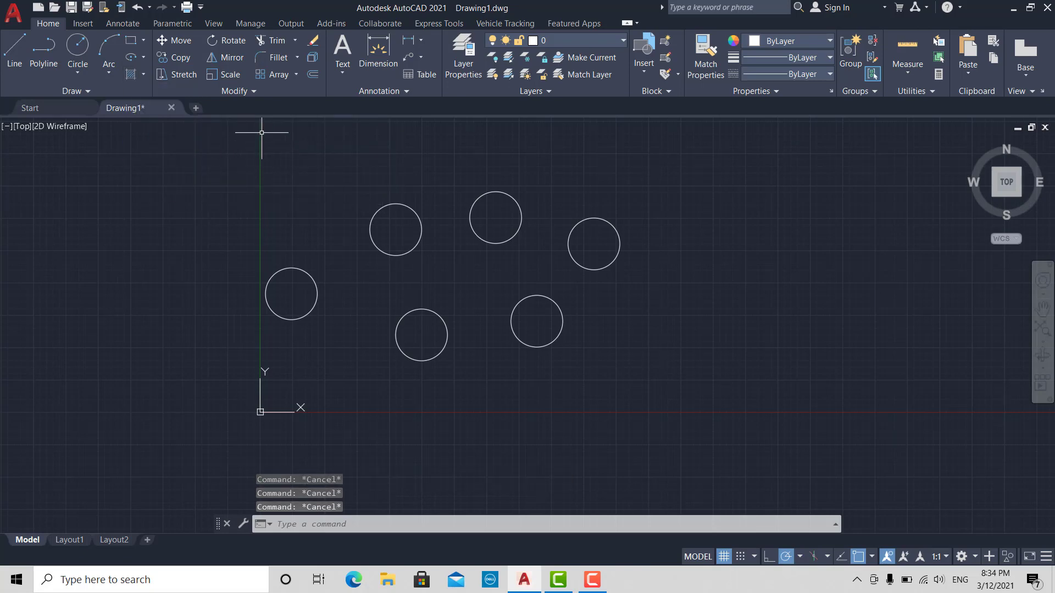
pyautogui.write('h')
pyautogui.press('Return')
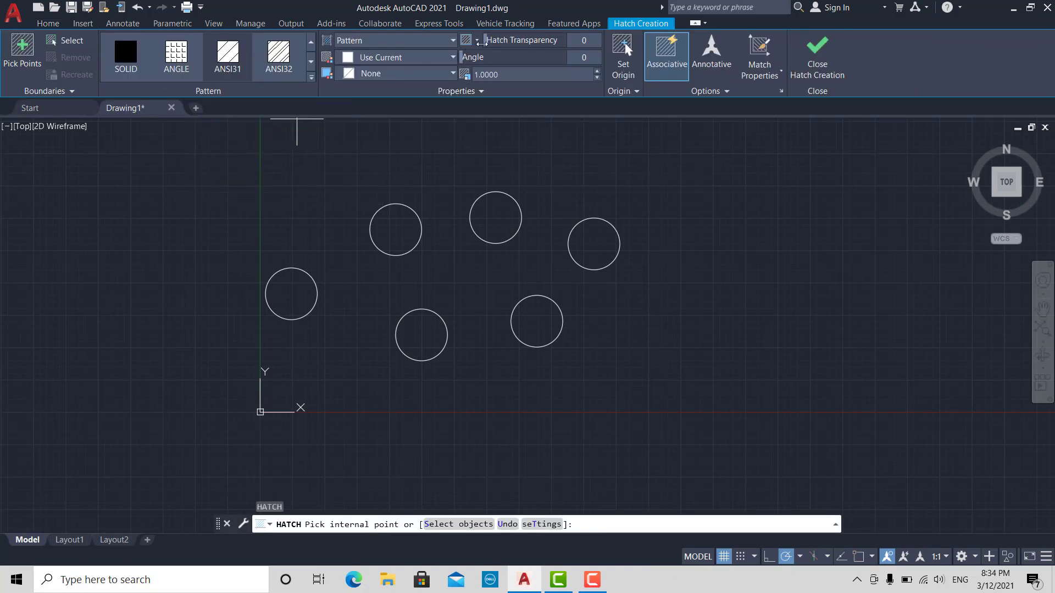
# - Choose Solid from the Hatch Type list
pyautogui.click(454, 42)
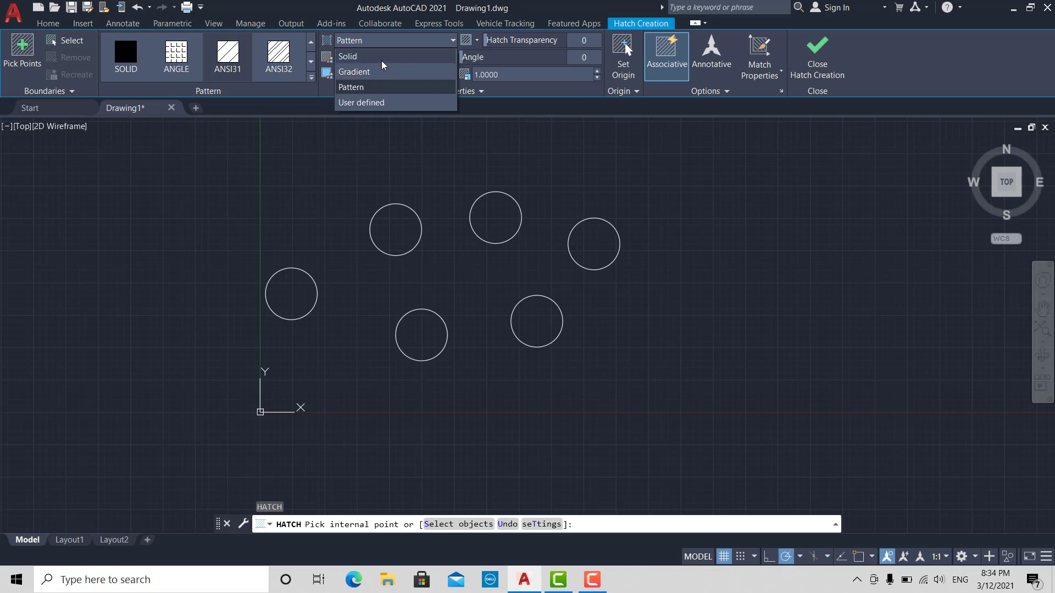
pyautogui.click(383, 56)
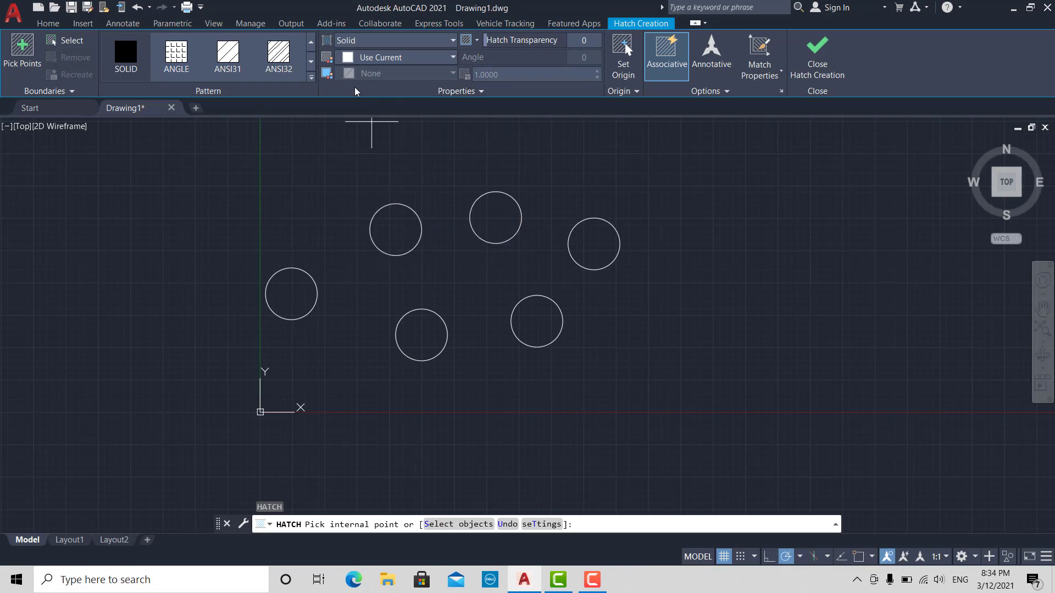
# - Fill the upper-left circle with a solid Red hatch
pyautogui.click(405, 235)
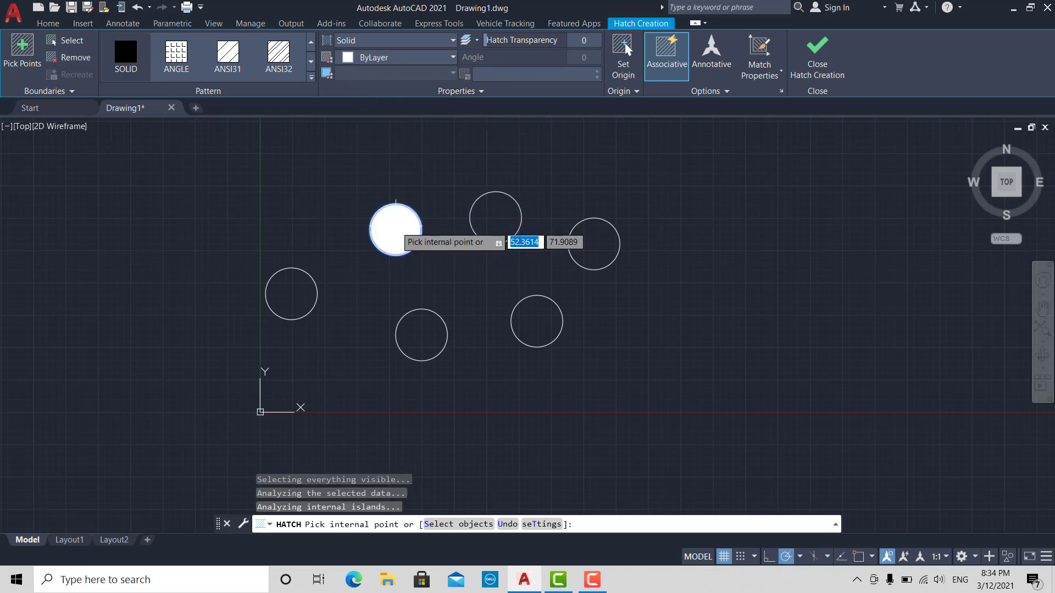
pyautogui.click(441, 57)
pyautogui.click(344, 197)
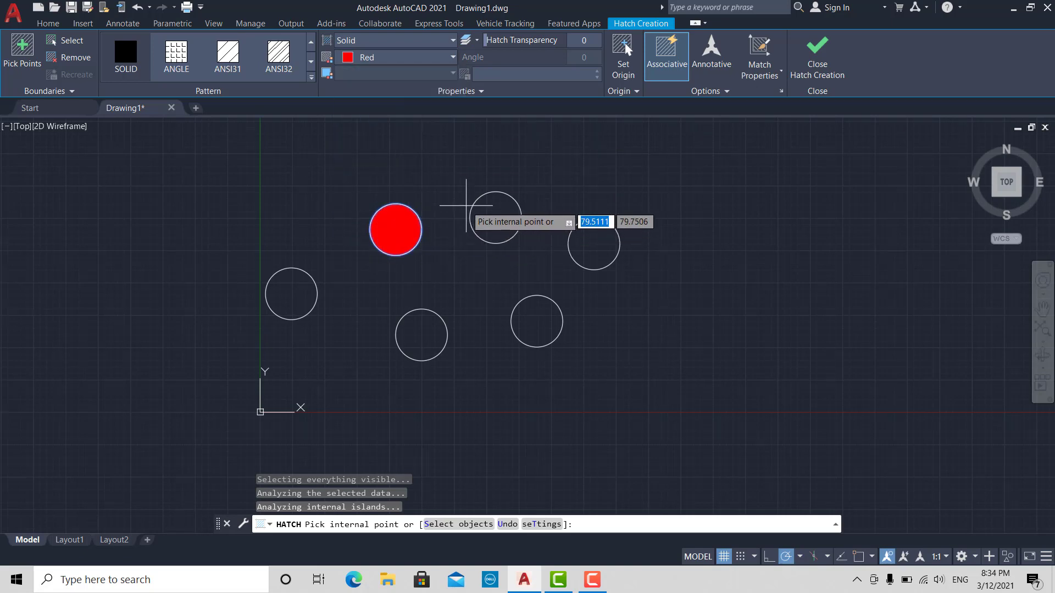
pyautogui.press('Return')
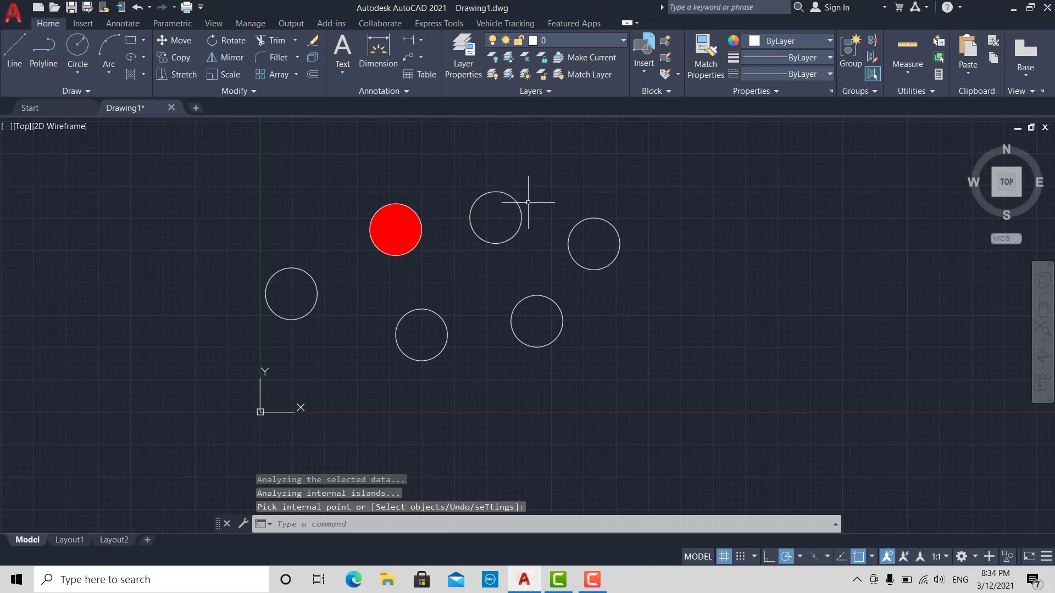
# - Fill the top-middle circle with a solid Blue hatch and close Hatch Creation
pyautogui.write('h')
pyautogui.press('Return')
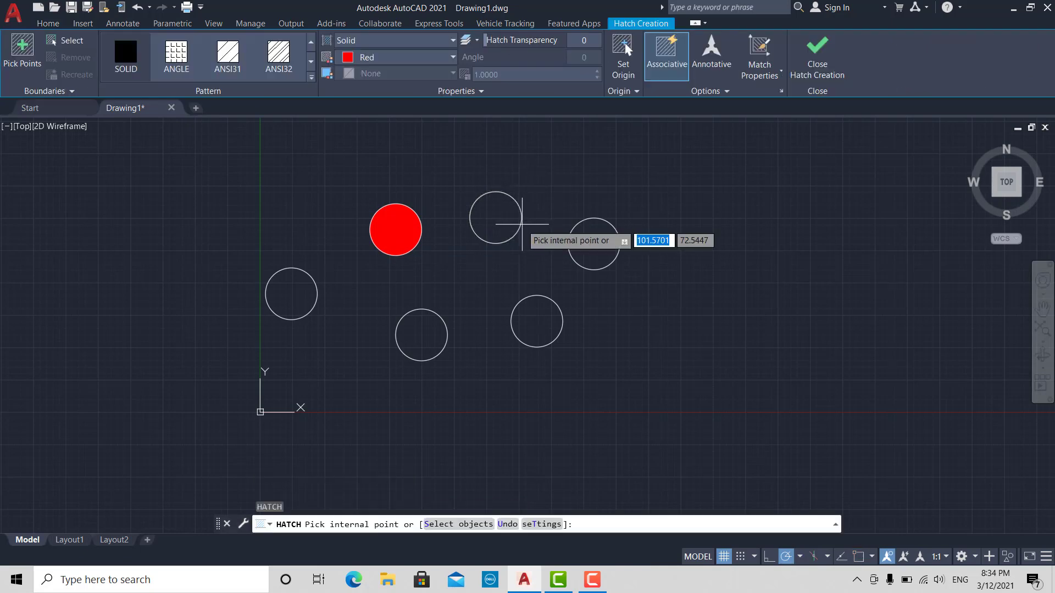
pyautogui.click(405, 59)
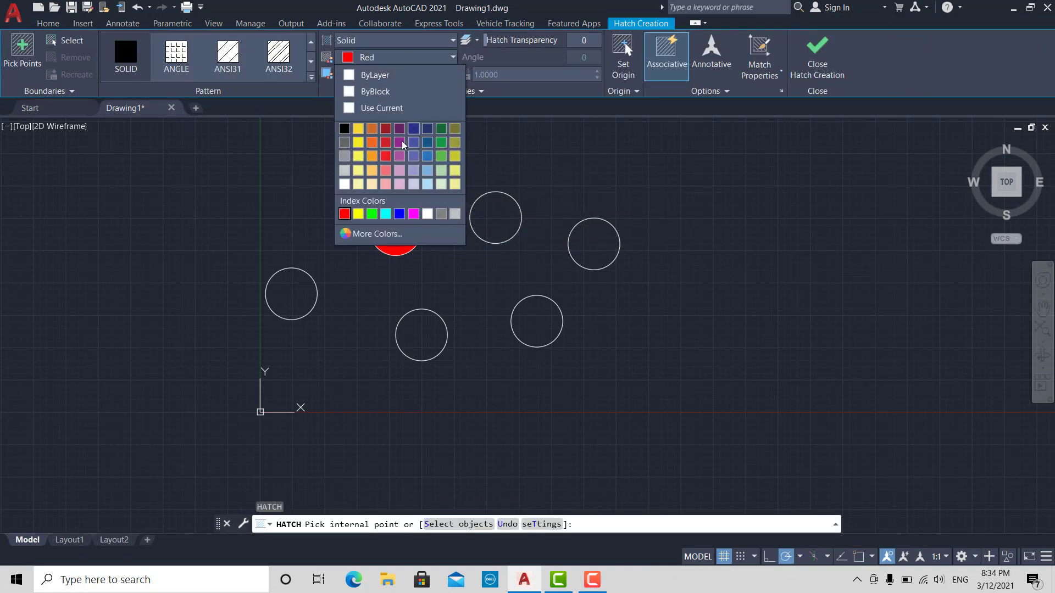
pyautogui.click(400, 214)
pyautogui.click(503, 223)
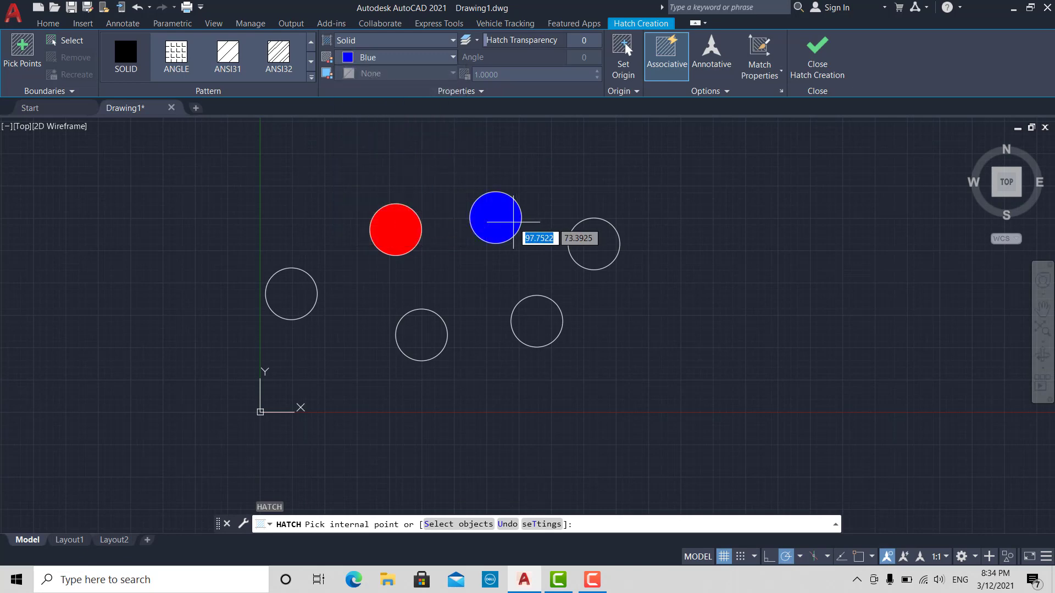
pyautogui.click(504, 223)
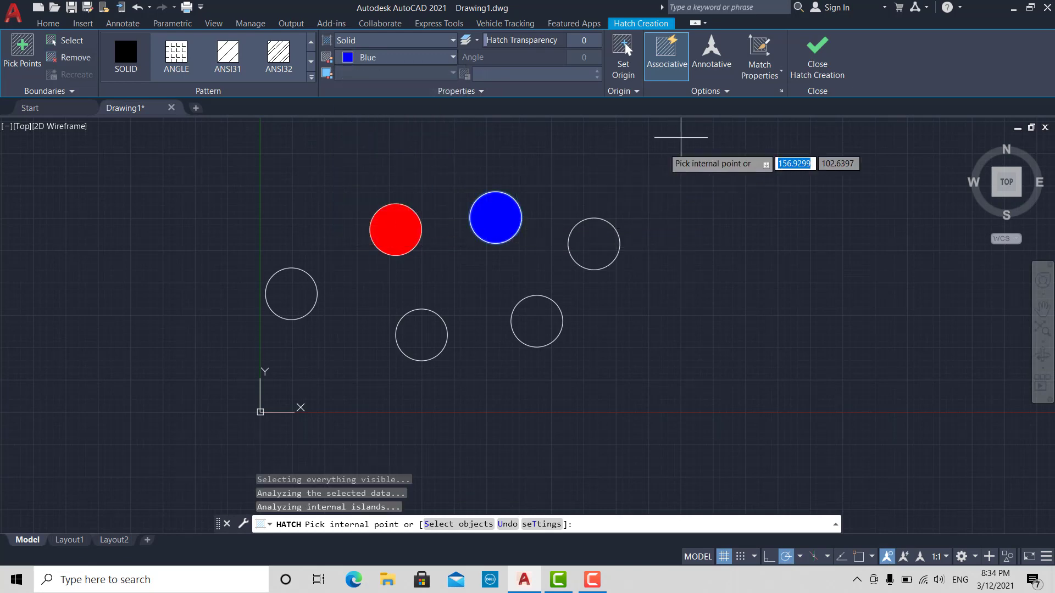
pyautogui.click(808, 67)
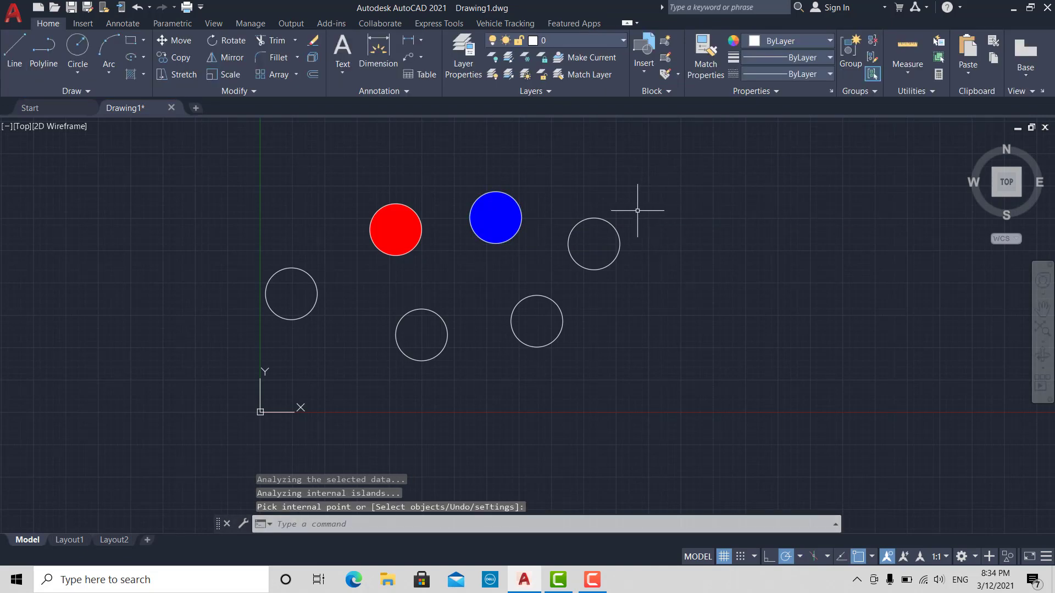
# - Hatch the upper-right circle with a solid Green fill
pyautogui.write('h')
pyautogui.press('Return')
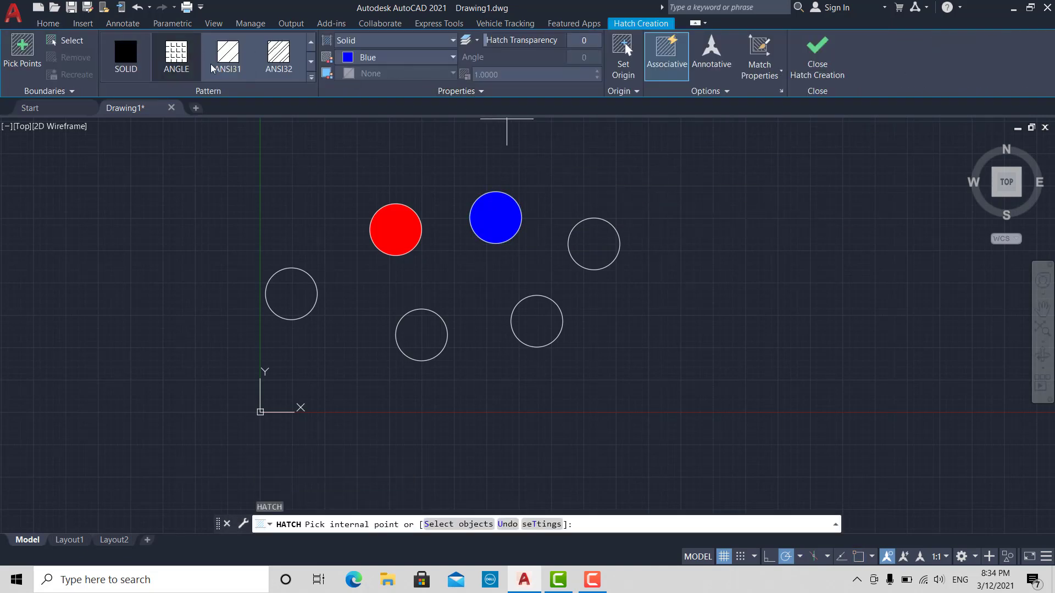
pyautogui.click(412, 58)
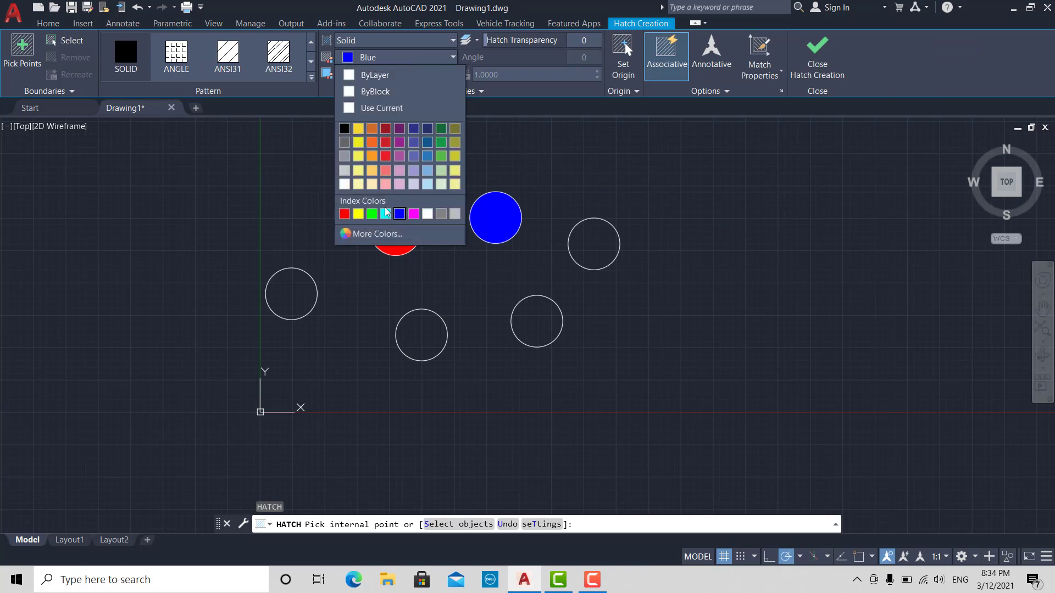
pyautogui.click(372, 214)
pyautogui.click(594, 244)
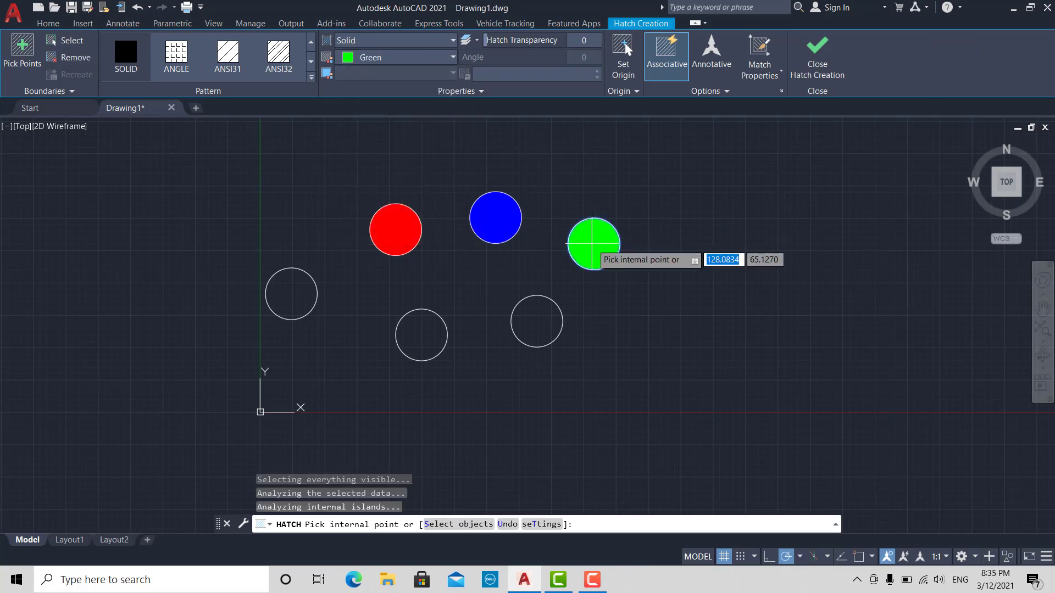
pyautogui.press('Return')
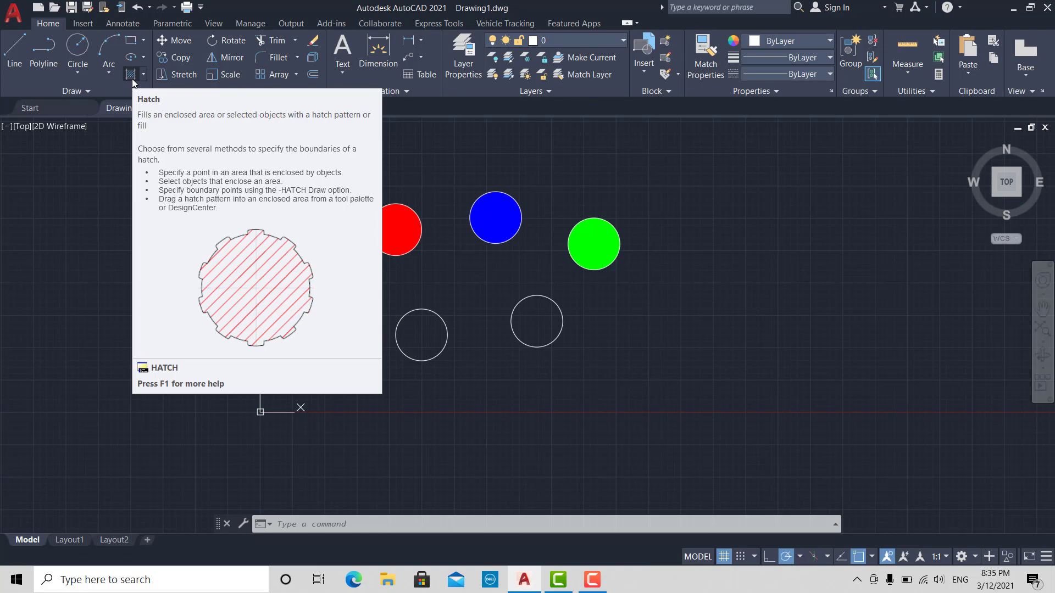
# - Start a Gradient-type hatch inside the left circle
pyautogui.click(132, 78)
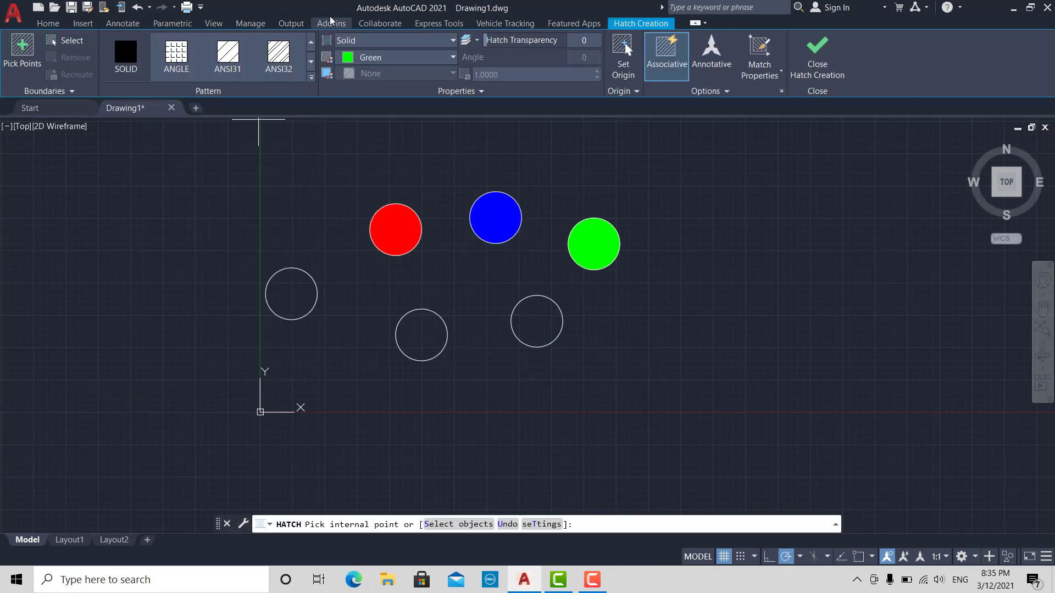
pyautogui.click(392, 58)
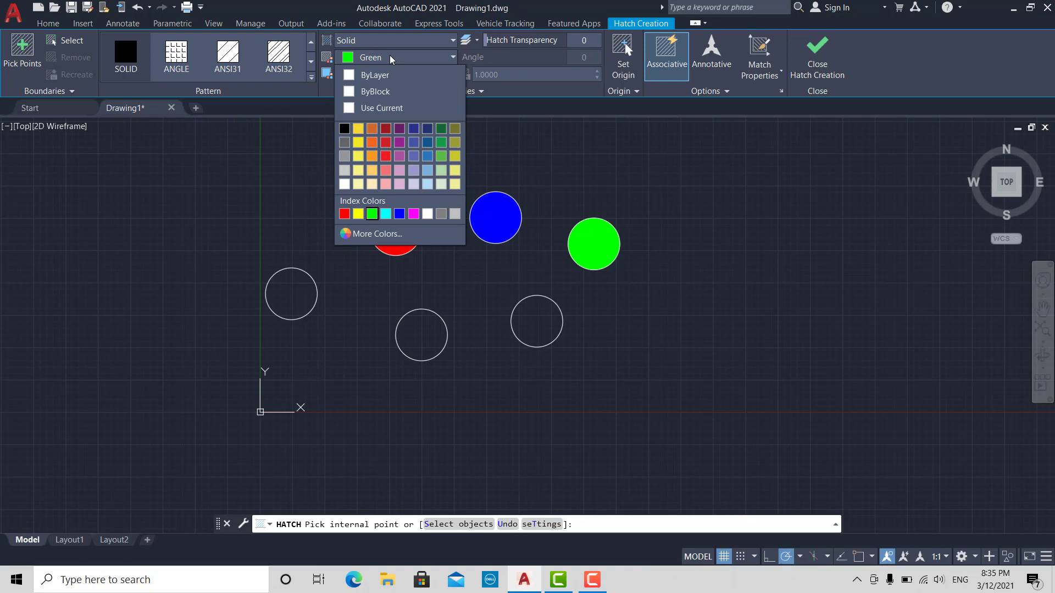
pyautogui.click(392, 58)
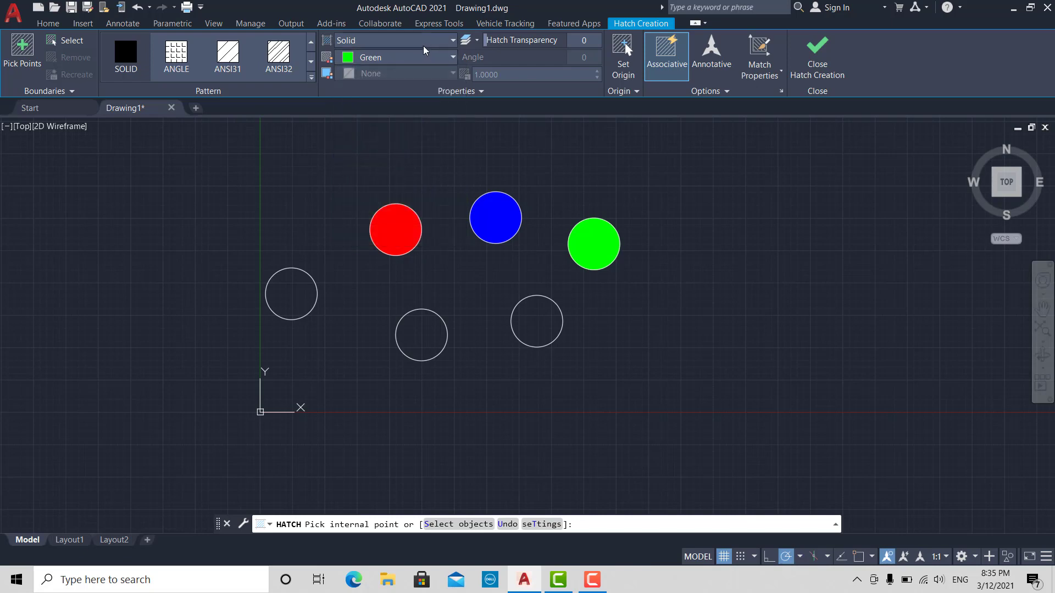
pyautogui.click(383, 46)
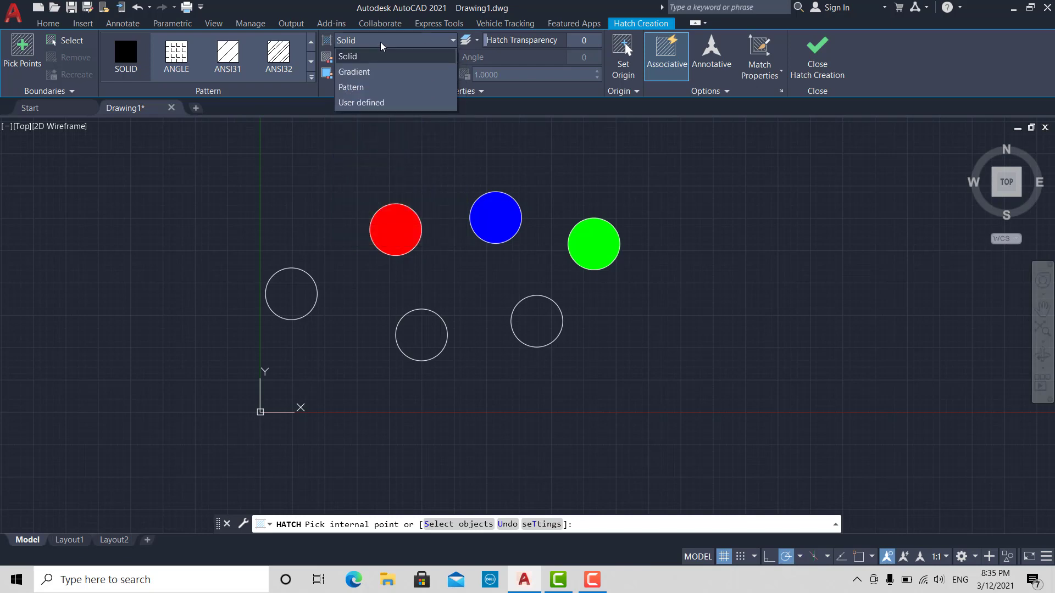
pyautogui.click(364, 73)
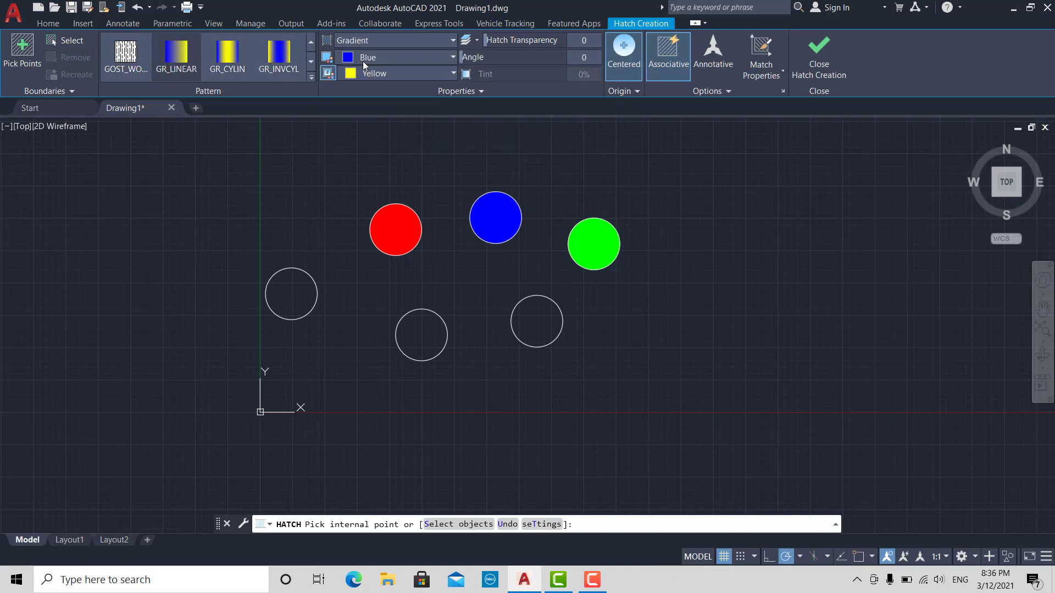
pyautogui.click(289, 292)
# - Try the GR_INVCYL, GR_LINEAR, GR_INVSPH and GR_SPHER gradients on the circle
pyautogui.click(277, 49)
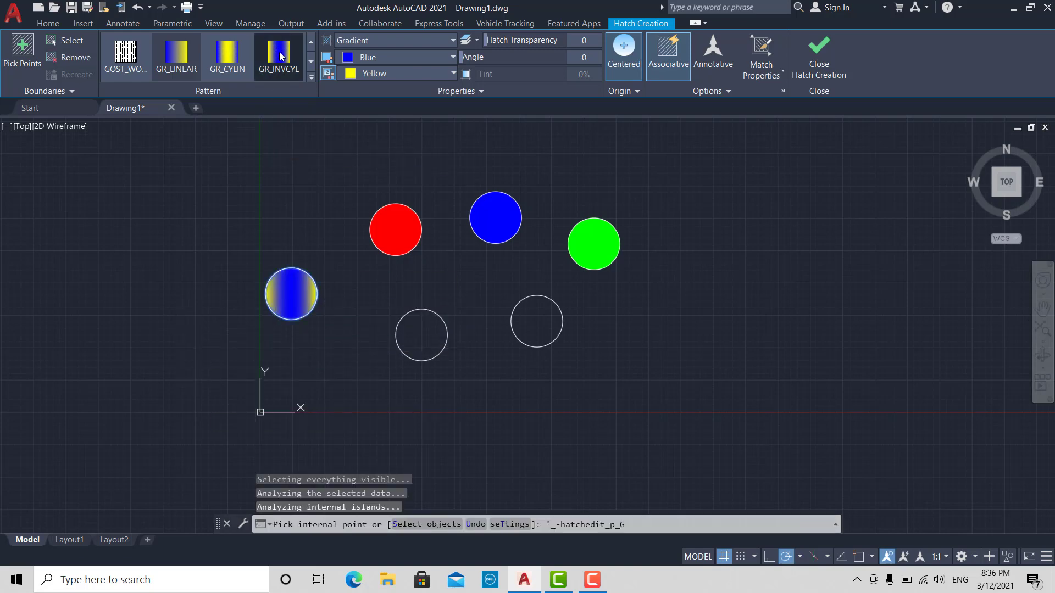
pyautogui.click(177, 57)
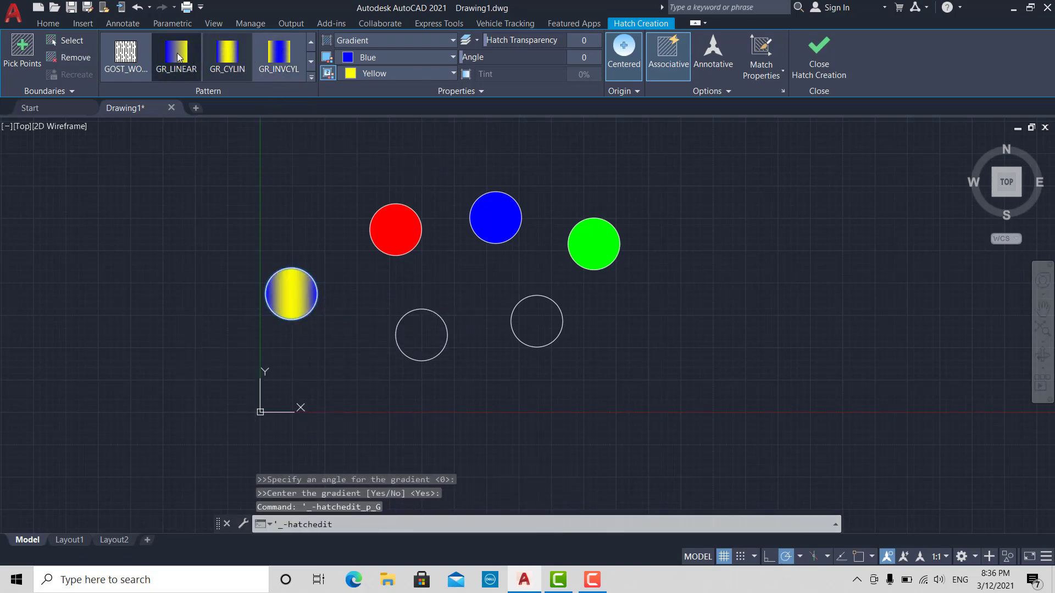
pyautogui.click(311, 61)
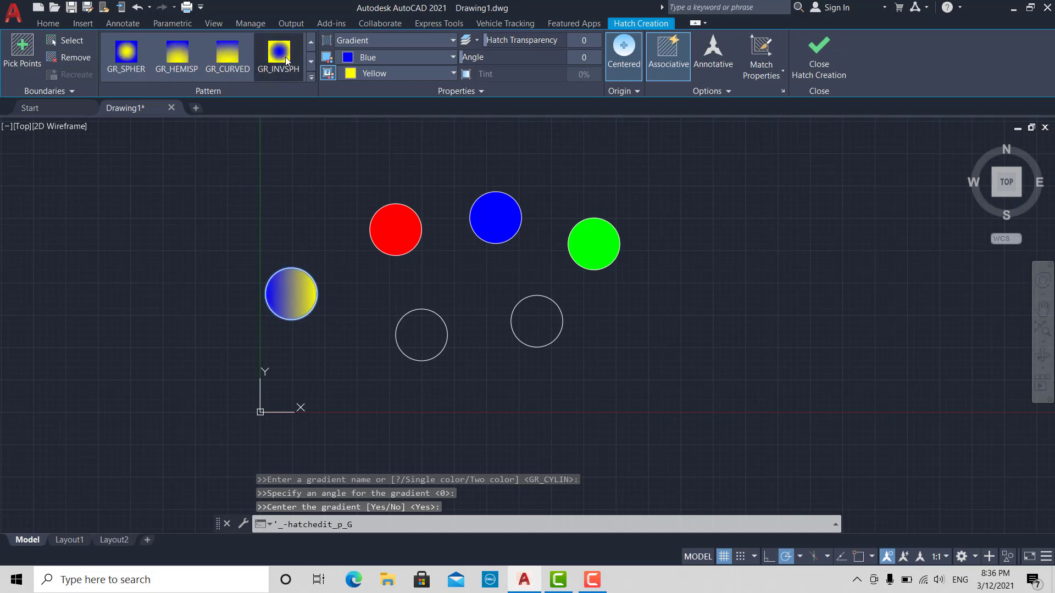
pyautogui.click(285, 57)
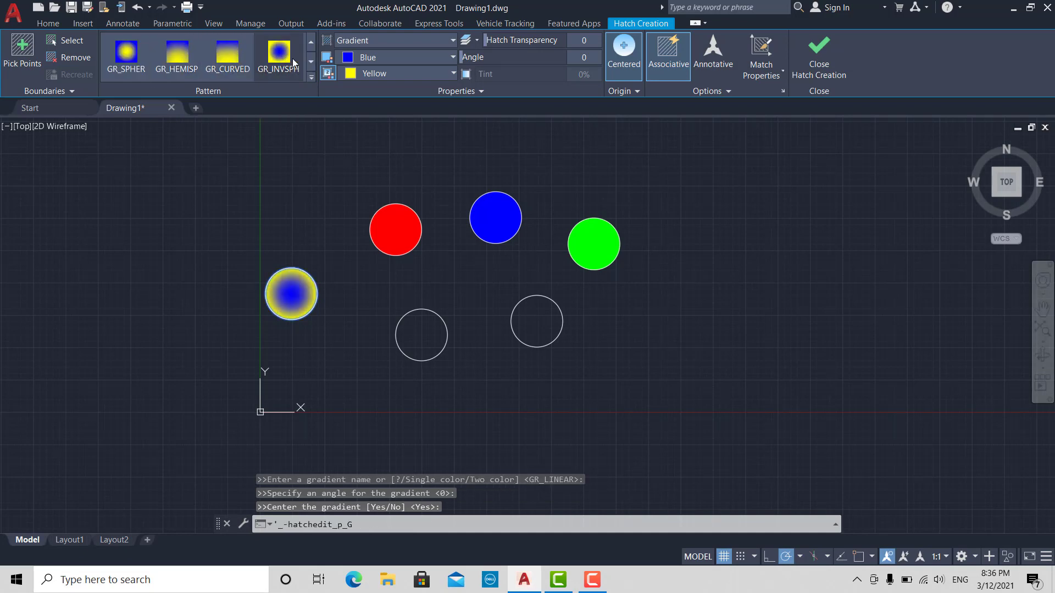
pyautogui.click(120, 60)
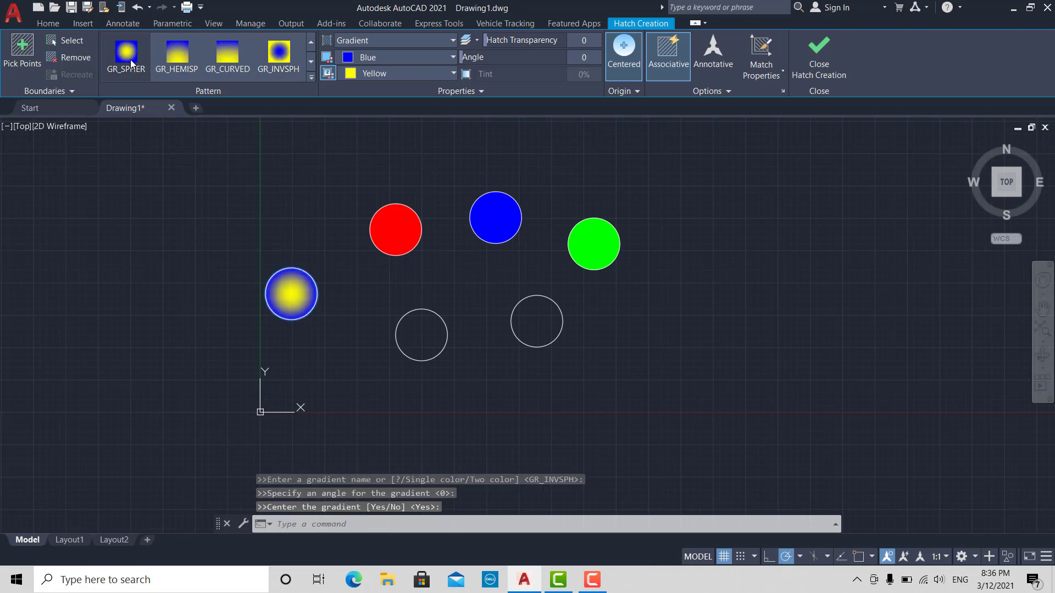
# - Set gradient colours Yellow and Red, settle on GR_HEMISP, and close the hatch
pyautogui.click(375, 74)
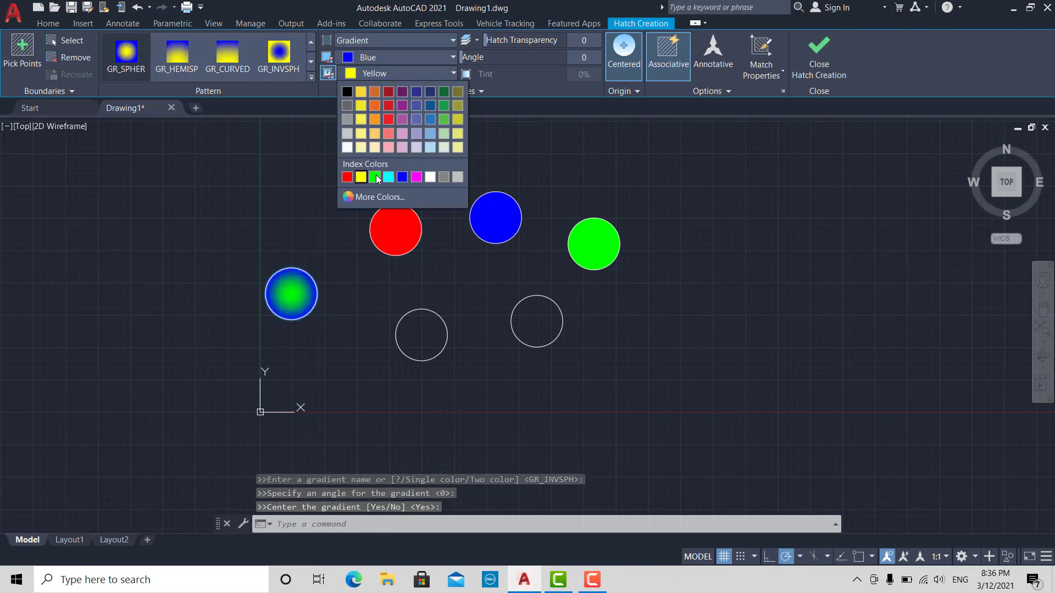
pyautogui.click(347, 177)
pyautogui.click(371, 58)
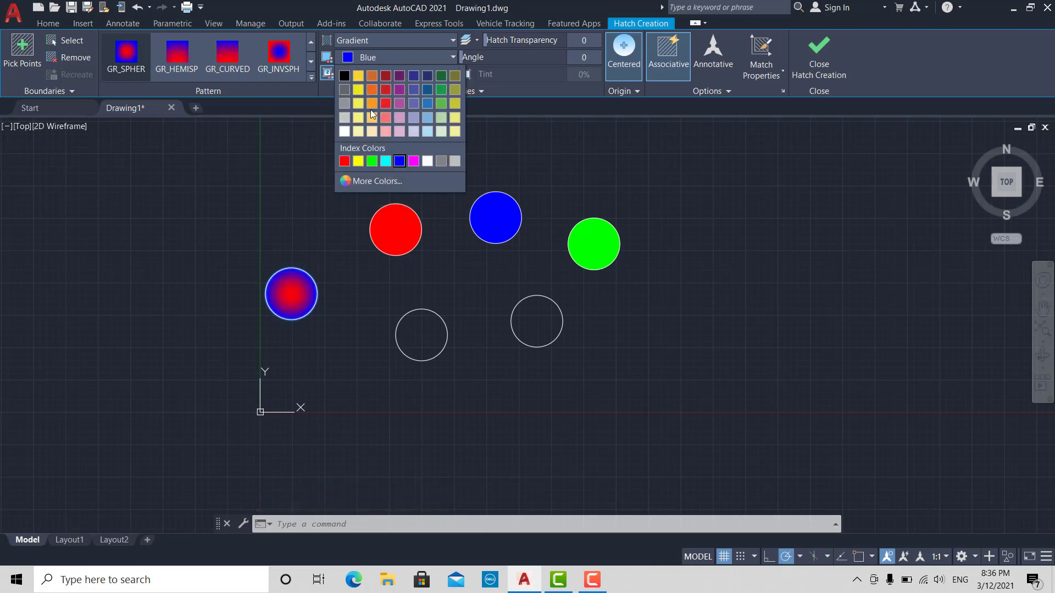
pyautogui.click(358, 161)
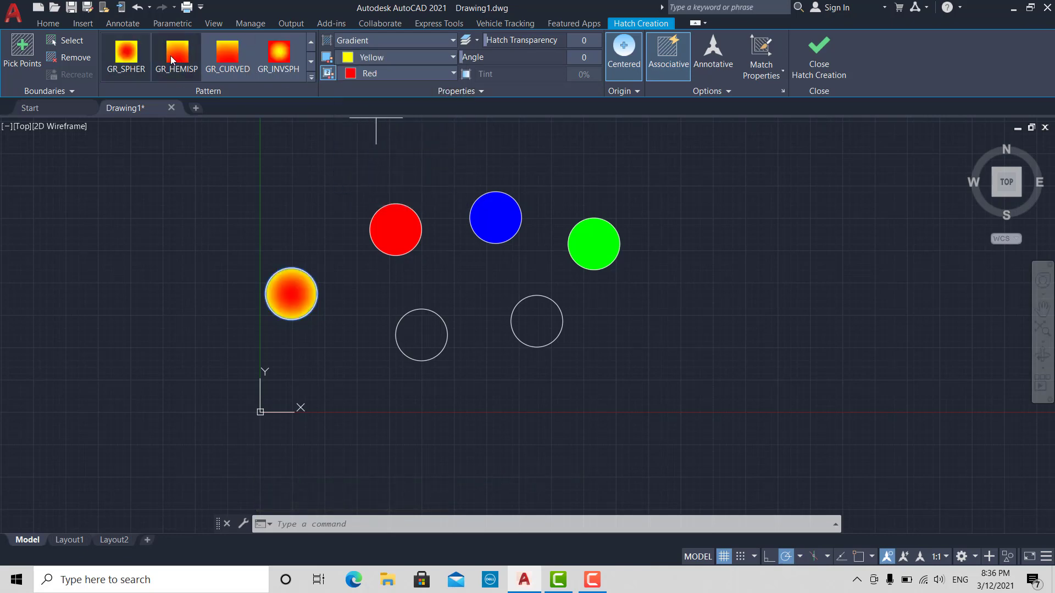
pyautogui.click(277, 58)
pyautogui.click(228, 55)
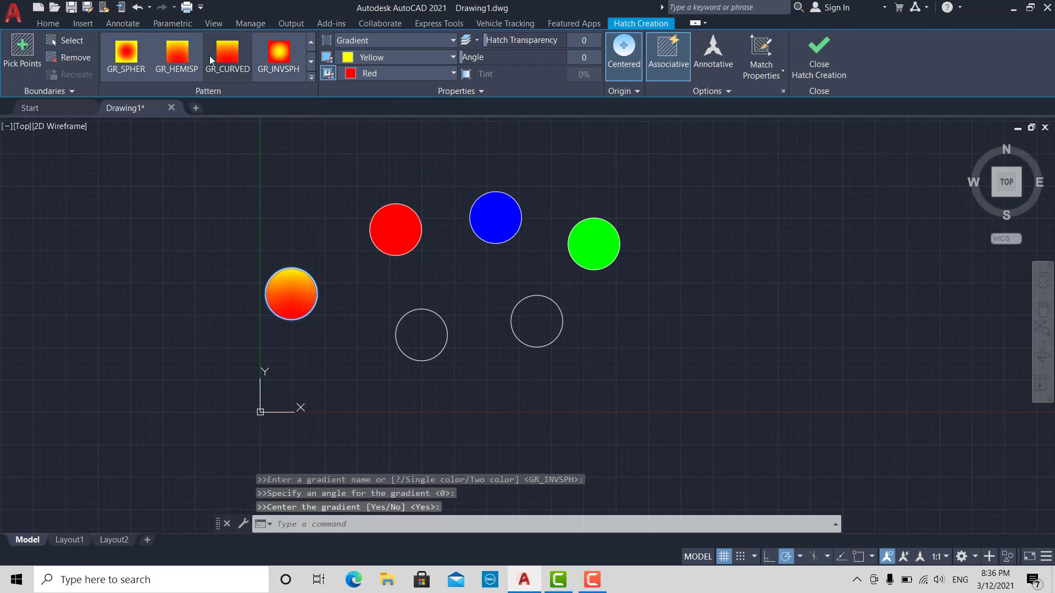
pyautogui.click(176, 55)
pyautogui.click(132, 66)
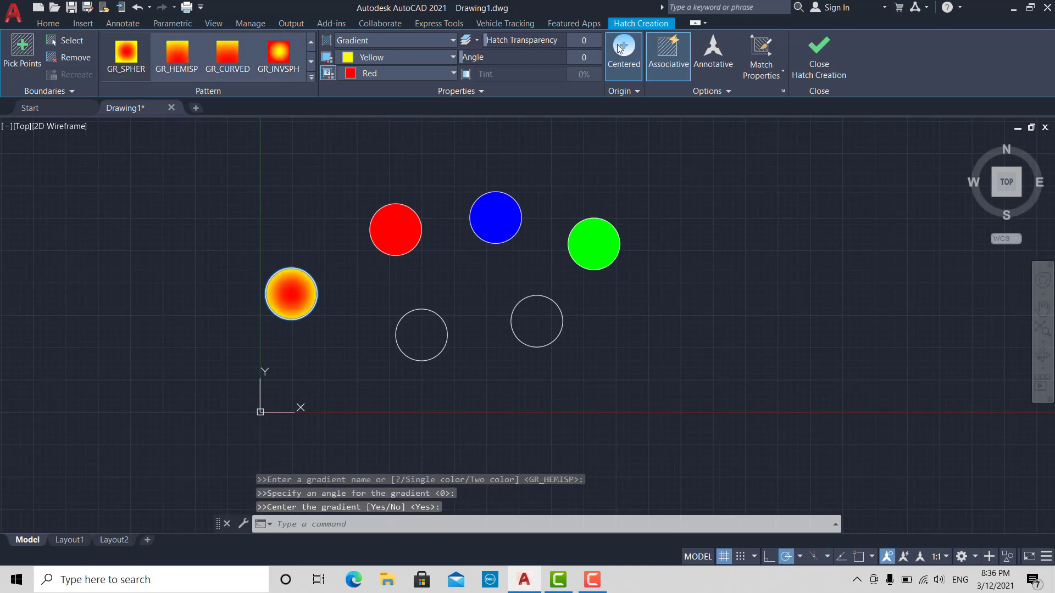
pyautogui.click(820, 55)
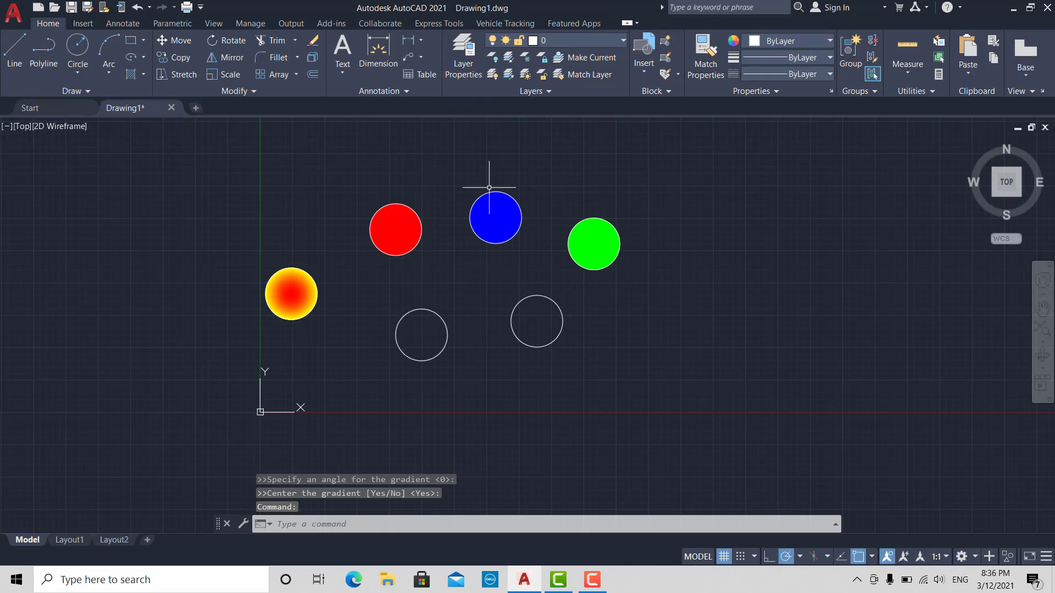
# - Restart HATCH with H for the next fill
pyautogui.write('h')
pyautogui.press('Return')
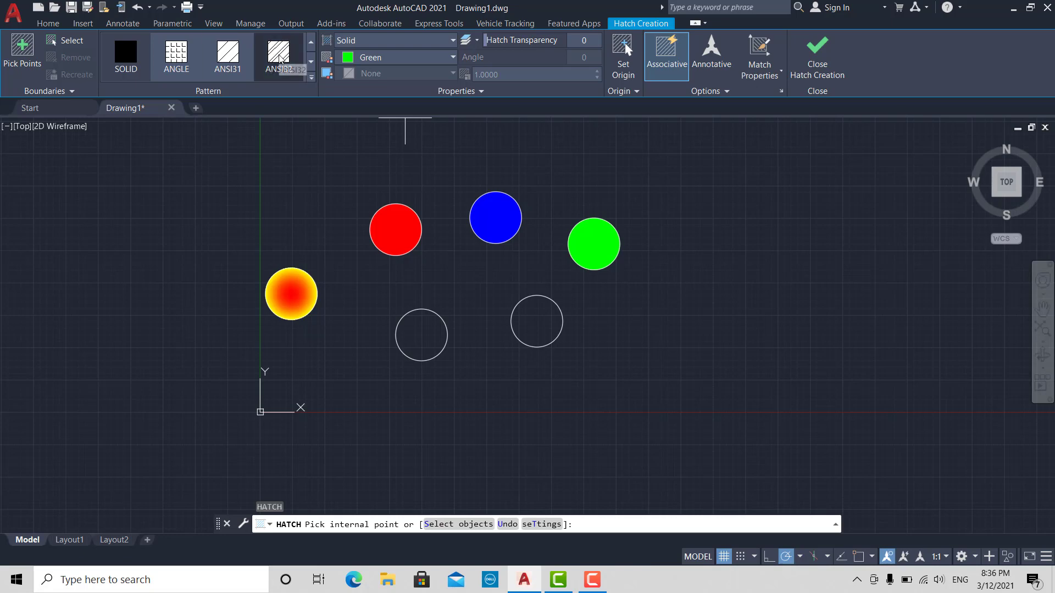
# - Hatch the lower-middle circle with white ANSI32 lines, raising the scale to 9.6
pyautogui.click(278, 61)
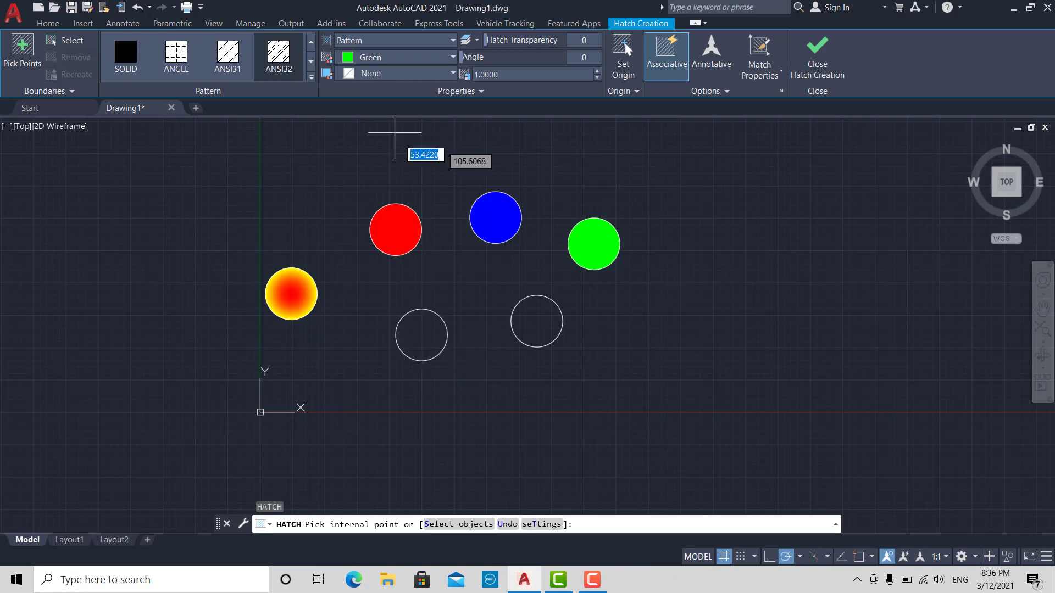
pyautogui.click(420, 343)
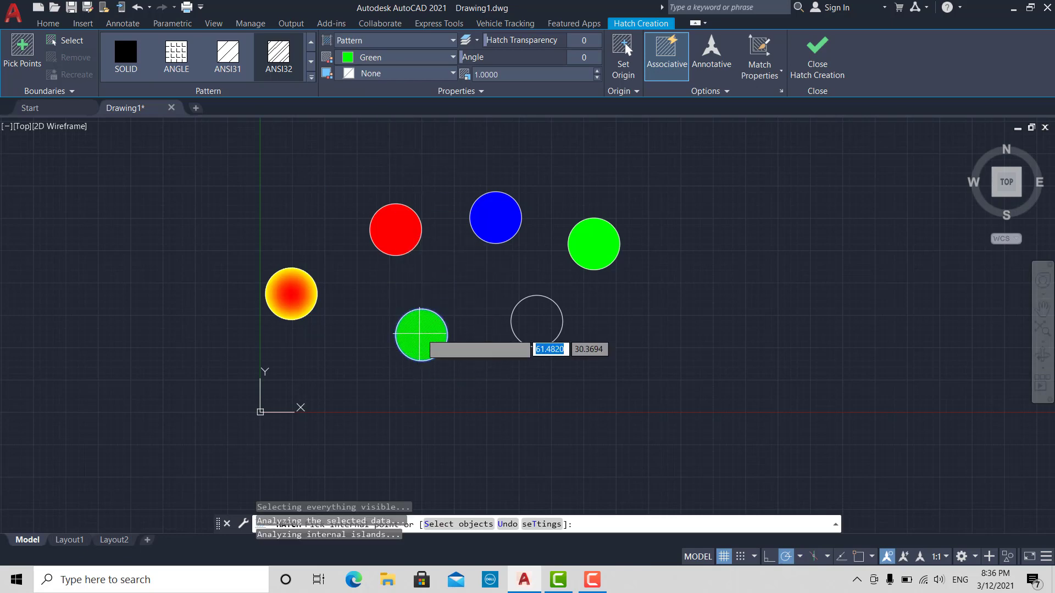
pyautogui.click(399, 58)
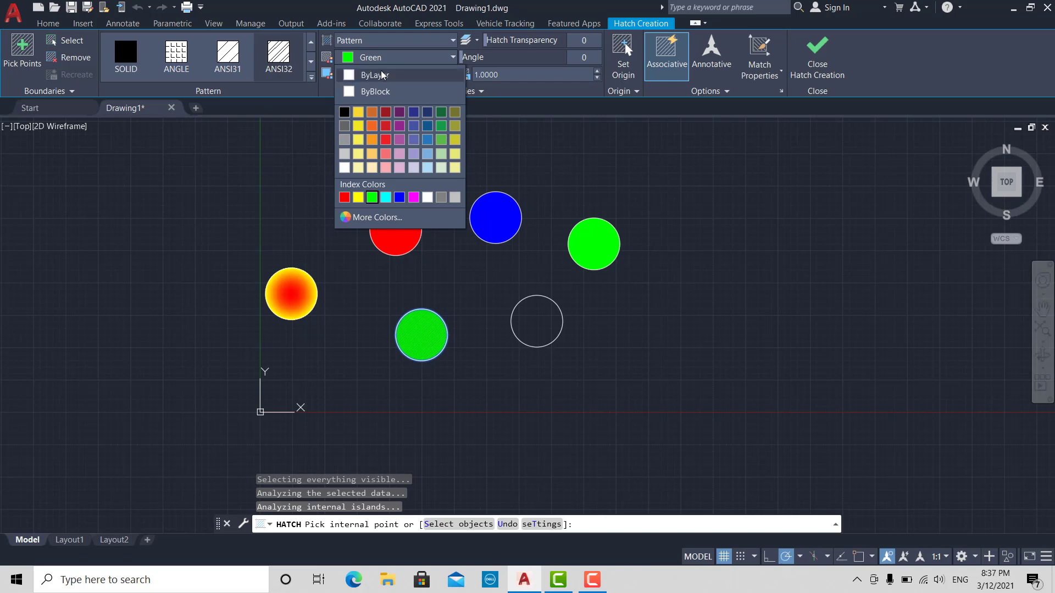
pyautogui.click(427, 197)
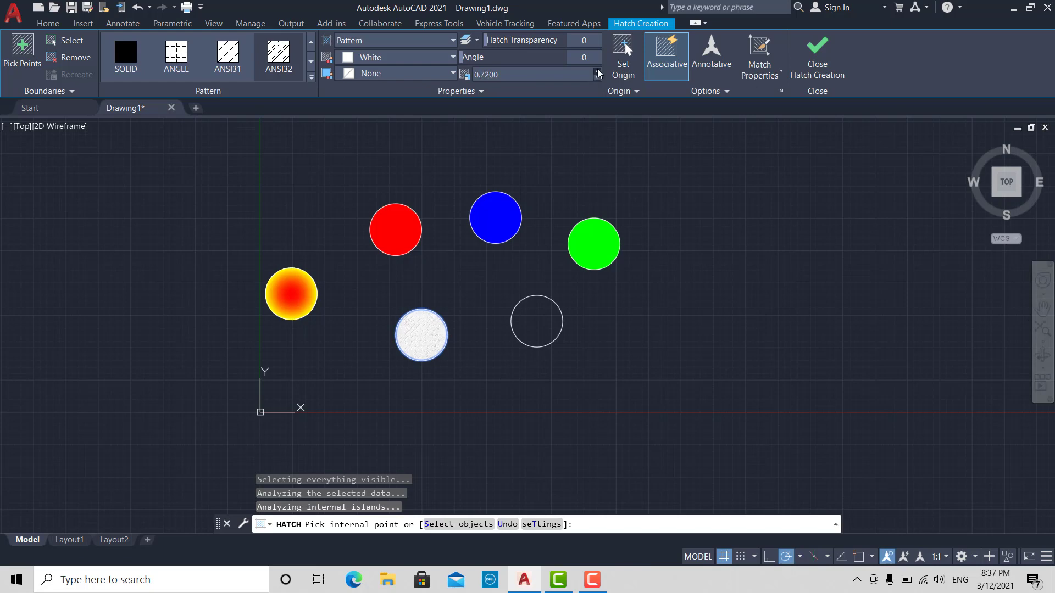
pyautogui.click(598, 72)
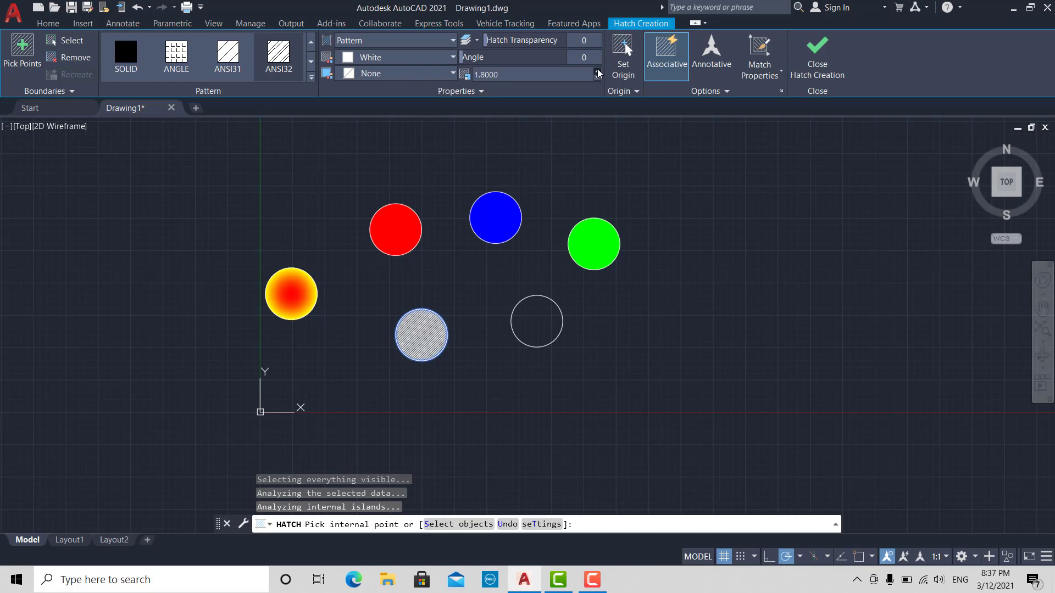
pyautogui.click(598, 71)
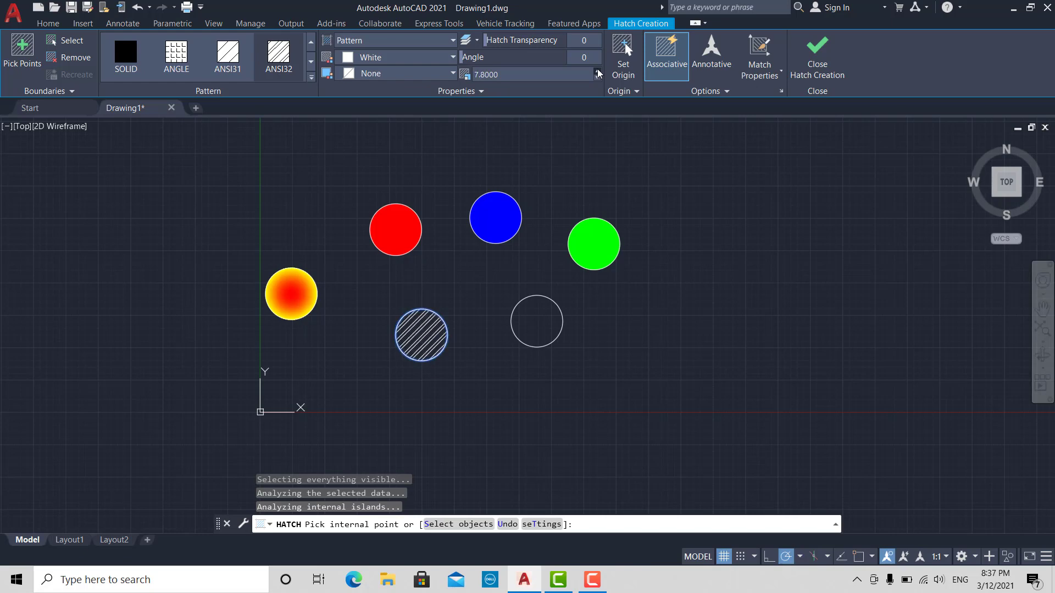
pyautogui.click(598, 71)
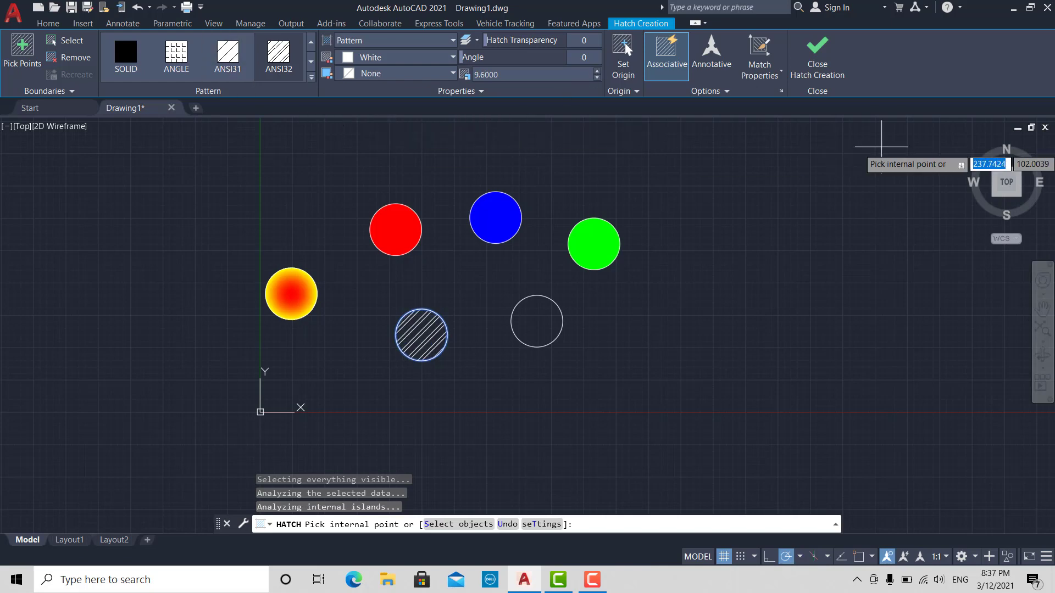
pyautogui.click(817, 55)
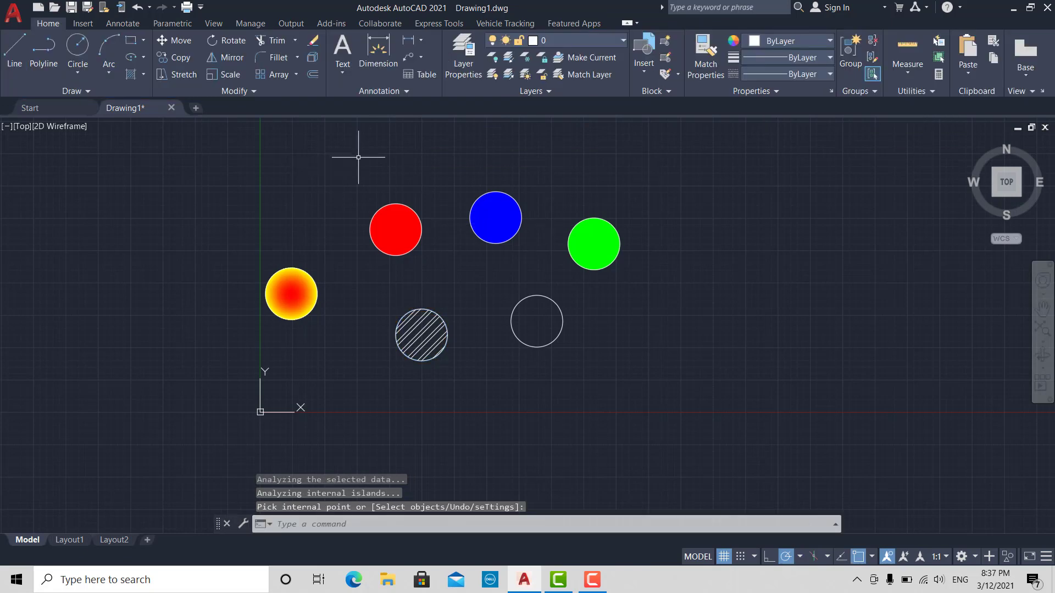
# - Hatch the lower-right circle with ANSI31 diagonal lines
pyautogui.press('Return')
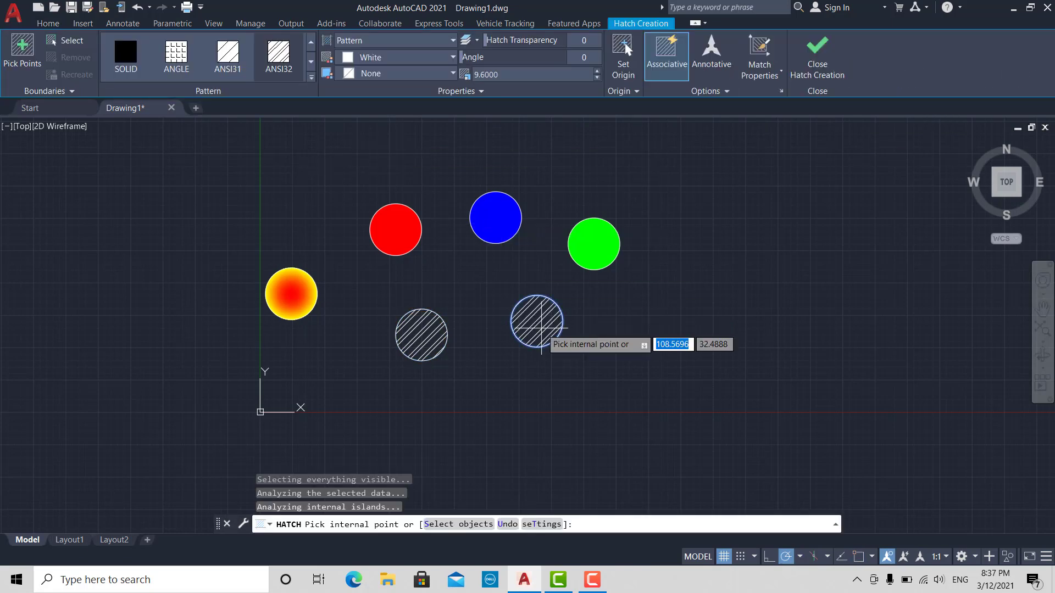
pyautogui.click(230, 55)
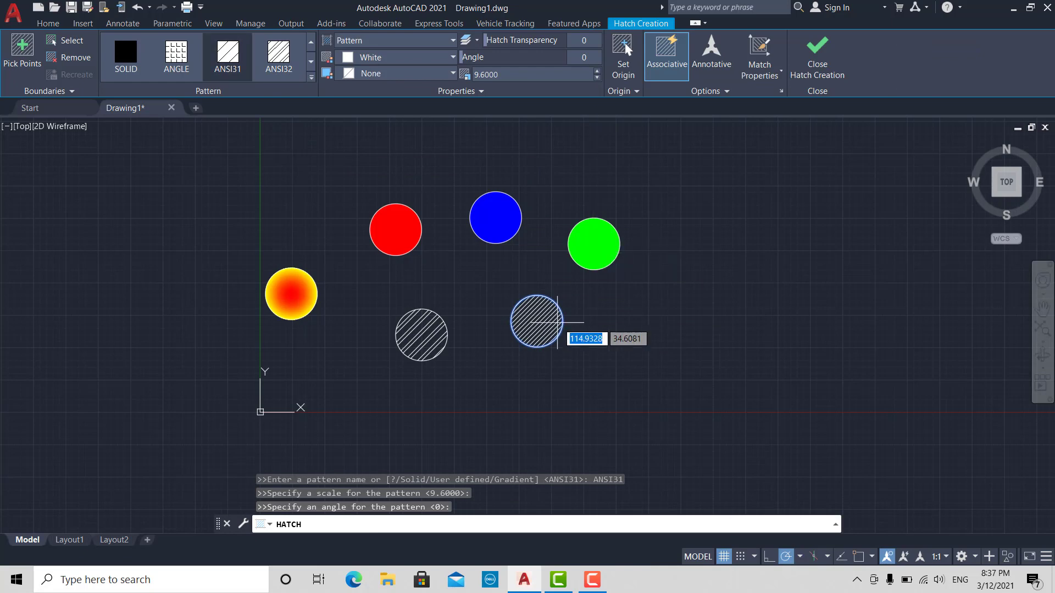
pyautogui.press('Return')
pyautogui.scroll(4, 543, 352)
pyautogui.scroll(2, 470, 308)
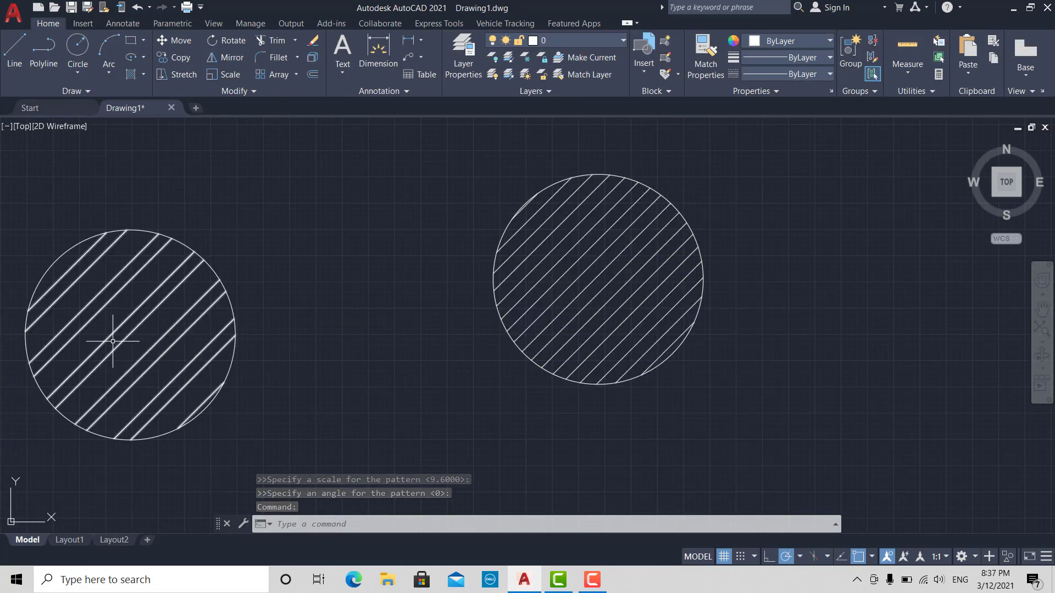
# - Add three default-radius circles in a new row below the hatched ones
pyautogui.scroll(-6, 659, 308)
pyautogui.write('circle')
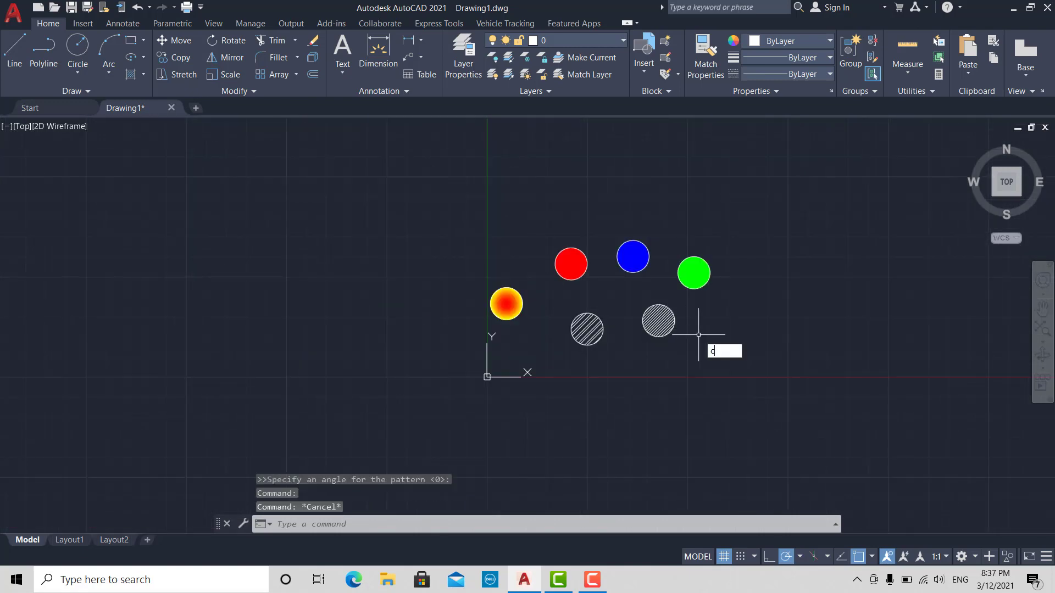
pyautogui.press('Return')
pyautogui.click(592, 384)
pyautogui.click(612, 400)
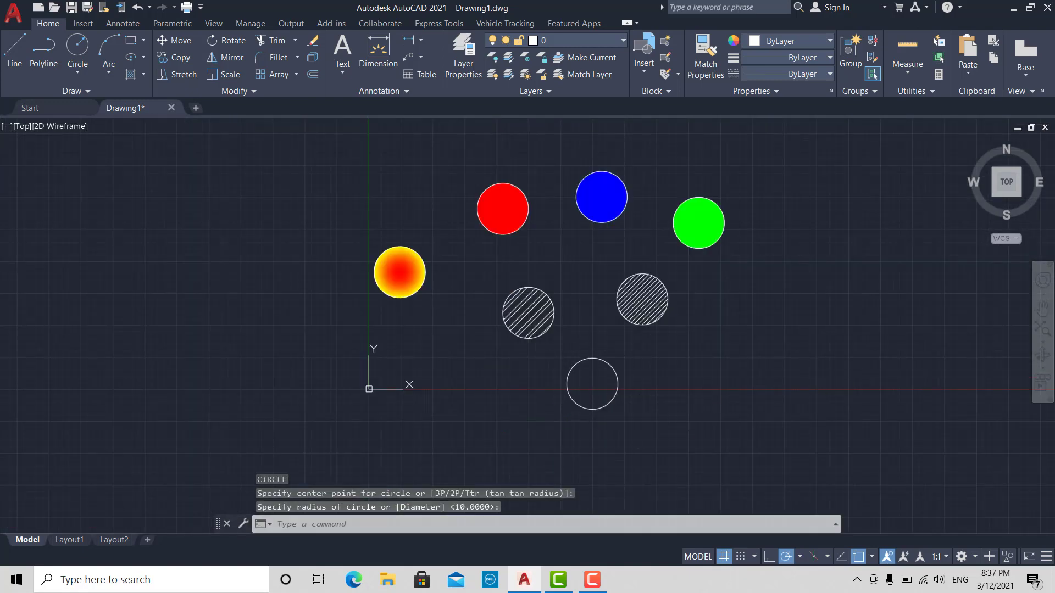
pyautogui.press('Return')
pyautogui.click(677, 376)
pyautogui.press('Return')
pyautogui.press('Return')
pyautogui.click(516, 393)
pyautogui.press('Return')
pyautogui.press('Escape')
pyautogui.press('Escape')
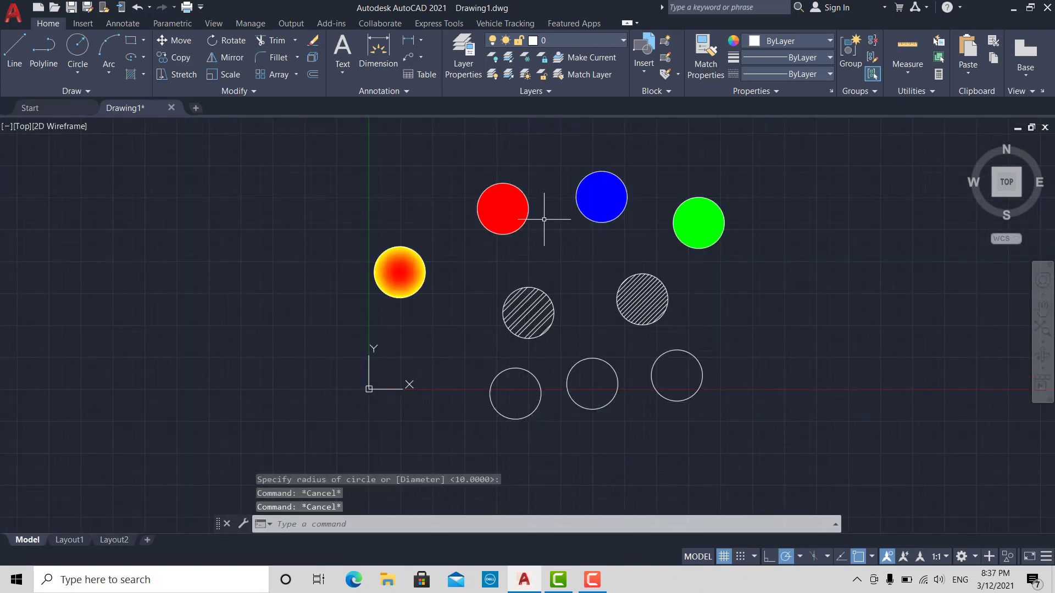
pyautogui.write('hatch')
pyautogui.press('Return')
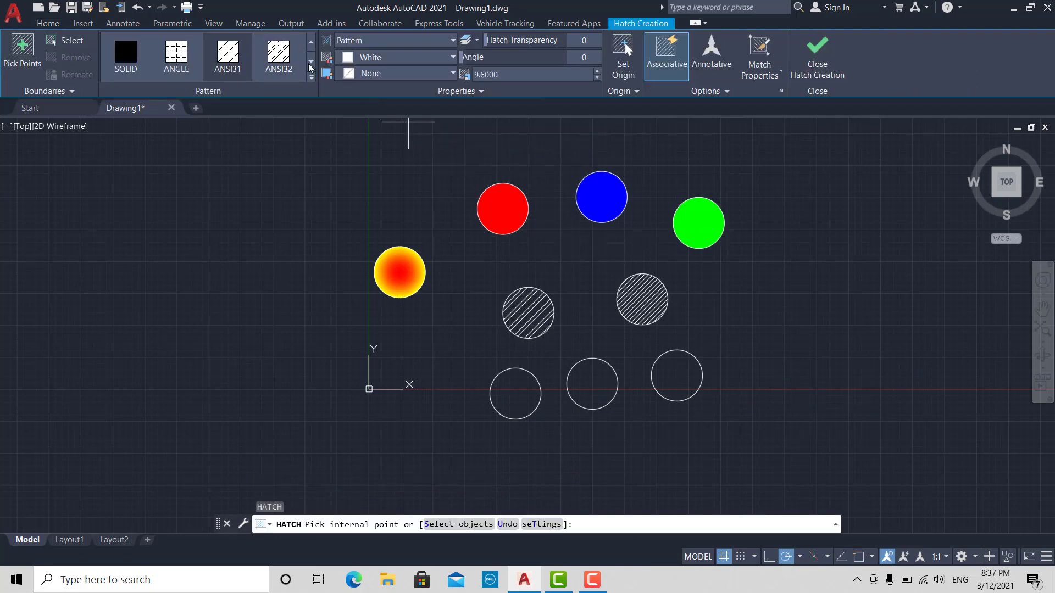
# - Apply the AR-B816 brick pattern to the lower-left circle
pyautogui.click(309, 63)
pyautogui.click(310, 62)
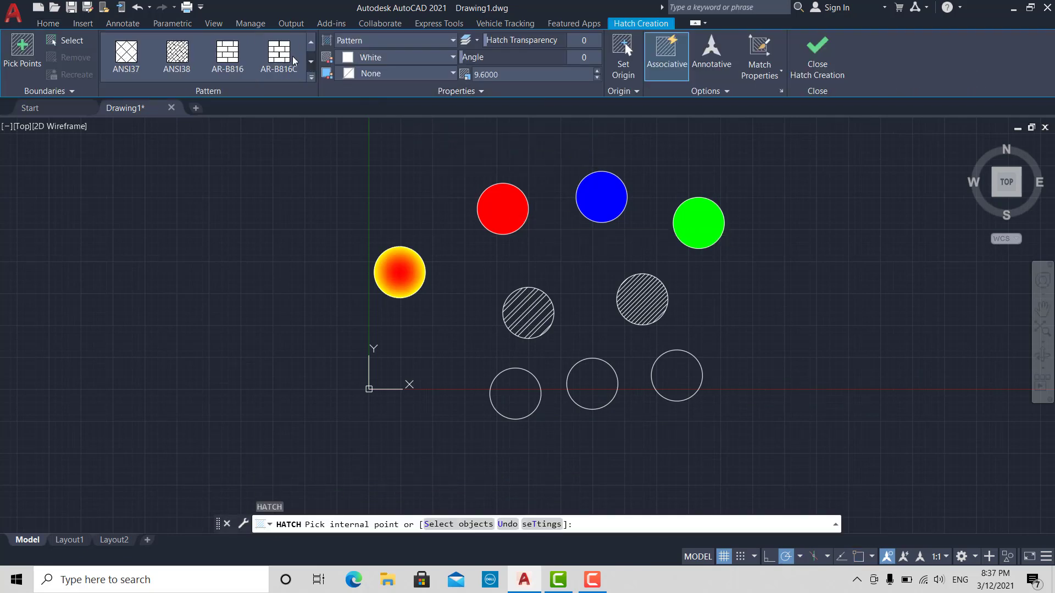
pyautogui.click(230, 58)
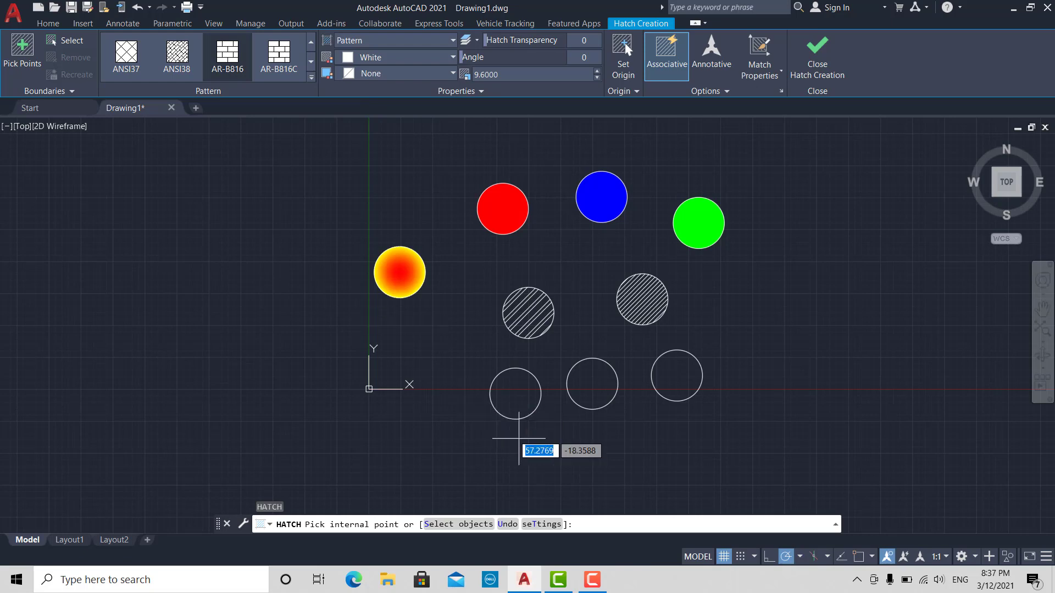
pyautogui.click(519, 391)
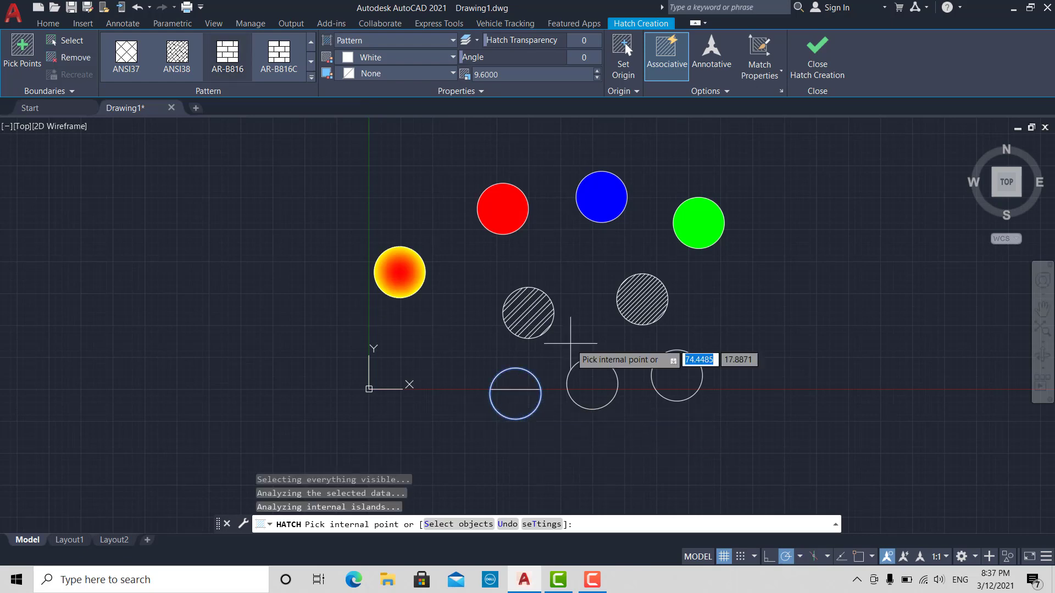
# - Lower the brick hatch scale to 0.34 and finish the hatch
pyautogui.click(597, 79)
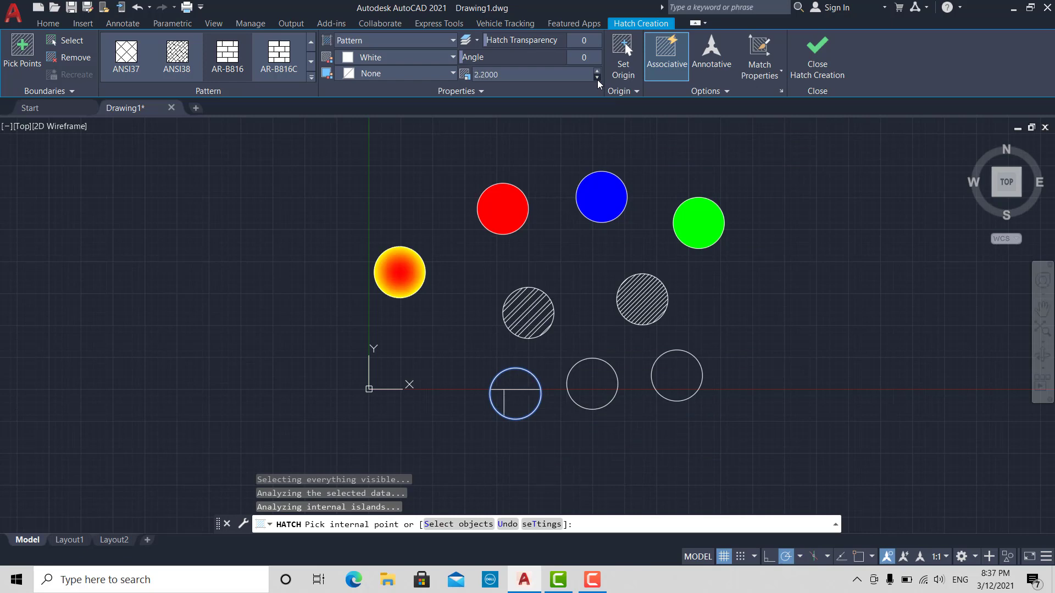
pyautogui.click(598, 78)
pyautogui.click(598, 79)
pyautogui.click(597, 79)
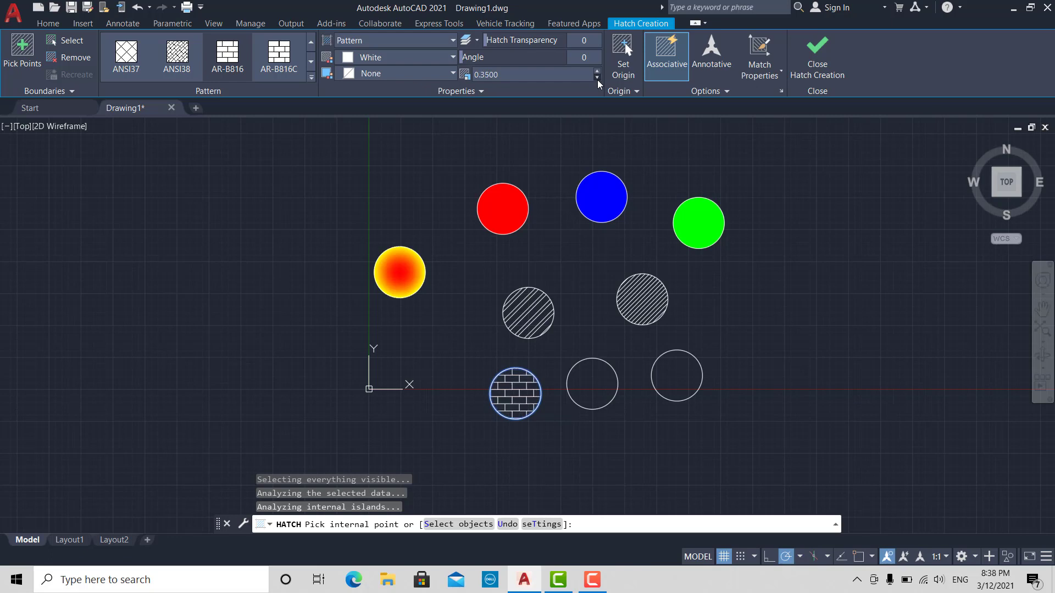
pyautogui.click(597, 78)
pyautogui.scroll(6, 549, 447)
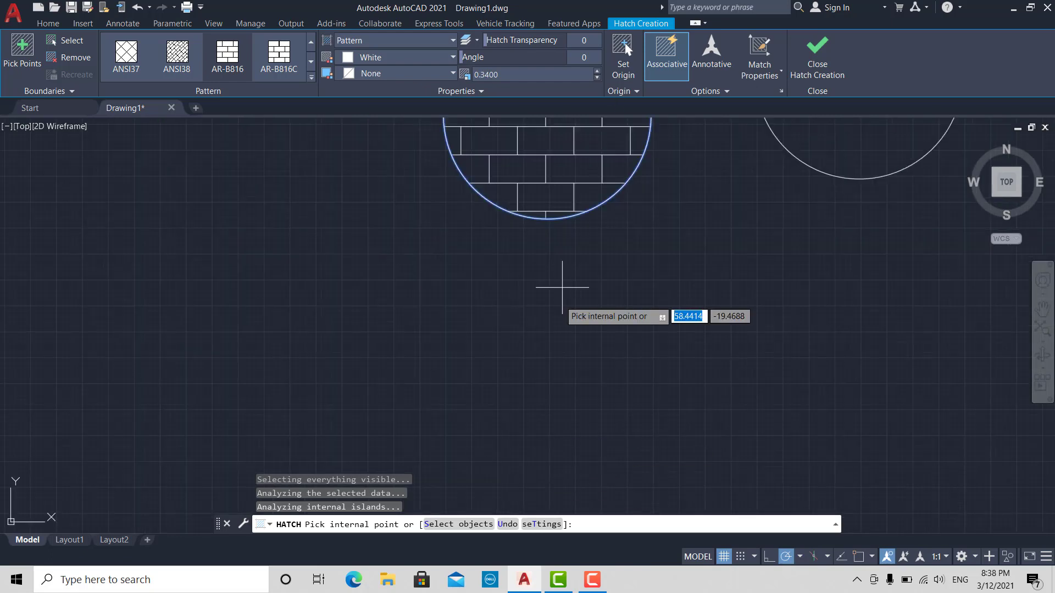
pyautogui.scroll(-2, 586, 278)
pyautogui.scroll(-1, 585, 278)
pyautogui.scroll(1, 631, 182)
pyautogui.press('Return')
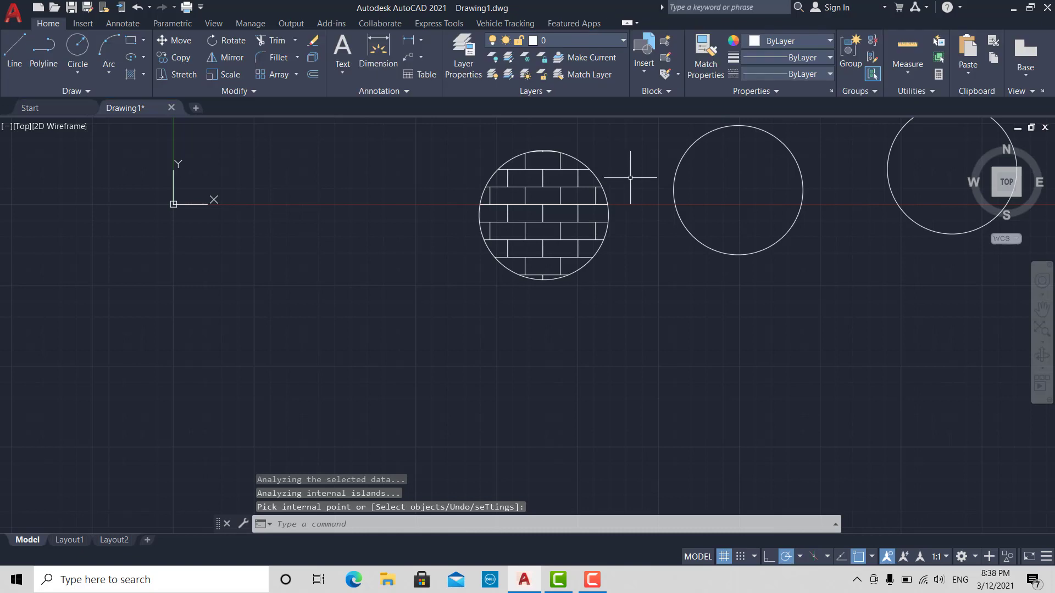
# - Hatch the bottom-middle circle with the AR-HBONE herringbone pattern
pyautogui.moveTo(671, 288); pyautogui.dragTo(584, 353, button='middle')
pyautogui.press('Return')
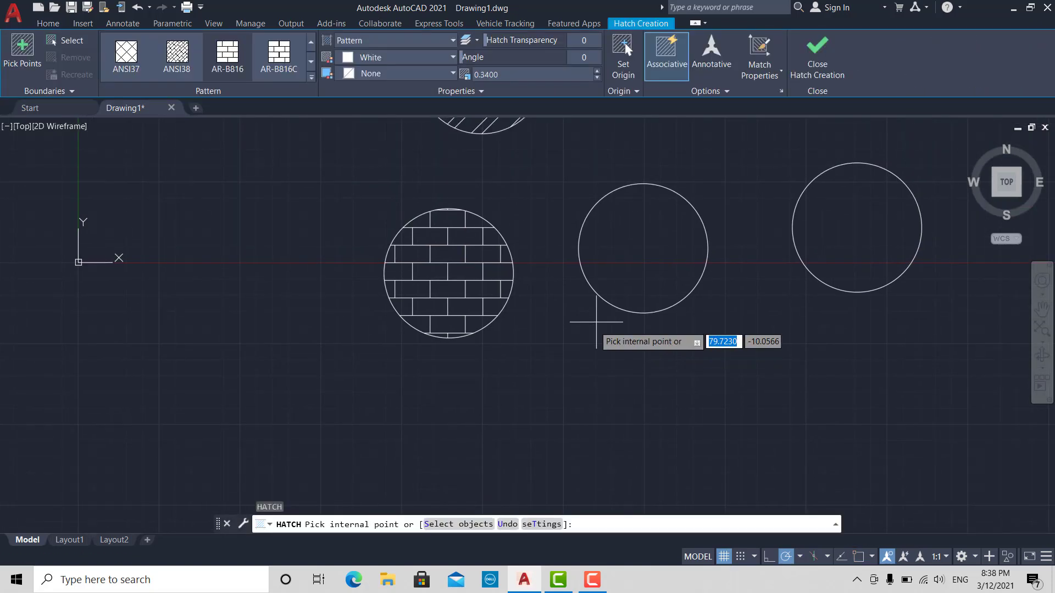
pyautogui.click(635, 254)
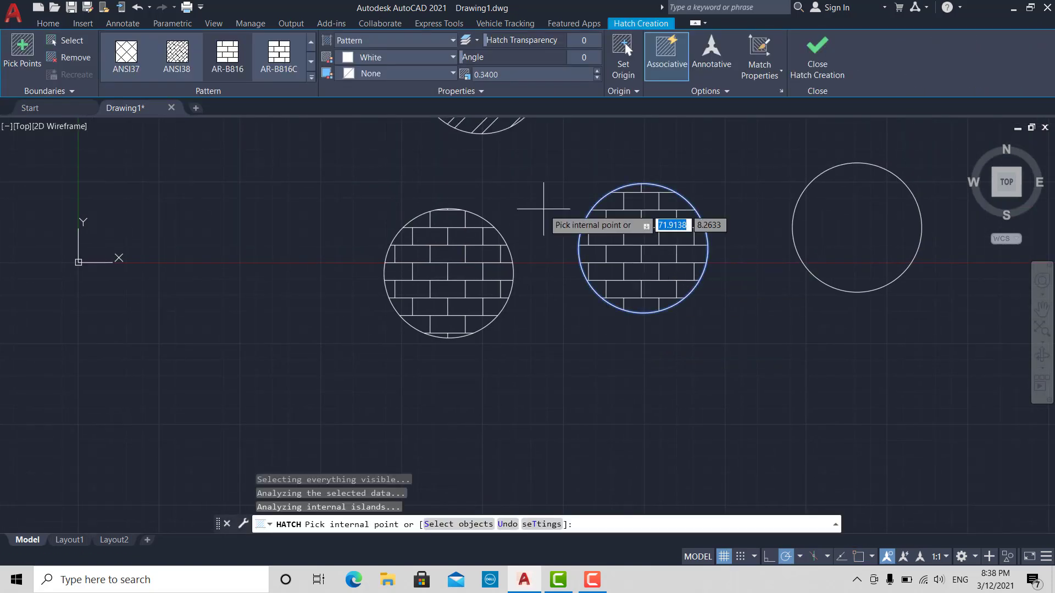
pyautogui.click(311, 61)
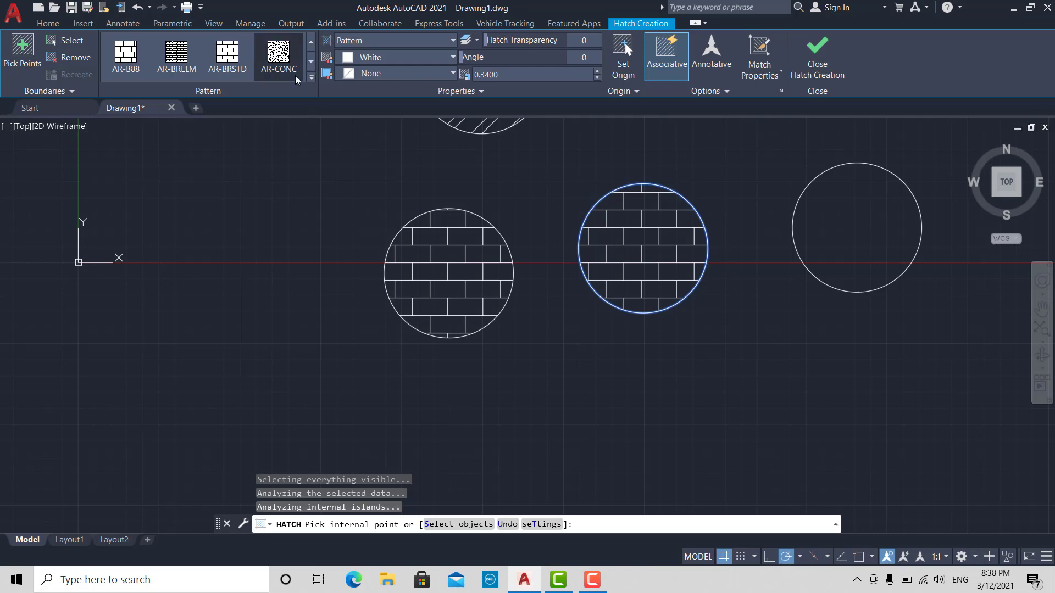
pyautogui.click(310, 62)
pyautogui.click(126, 55)
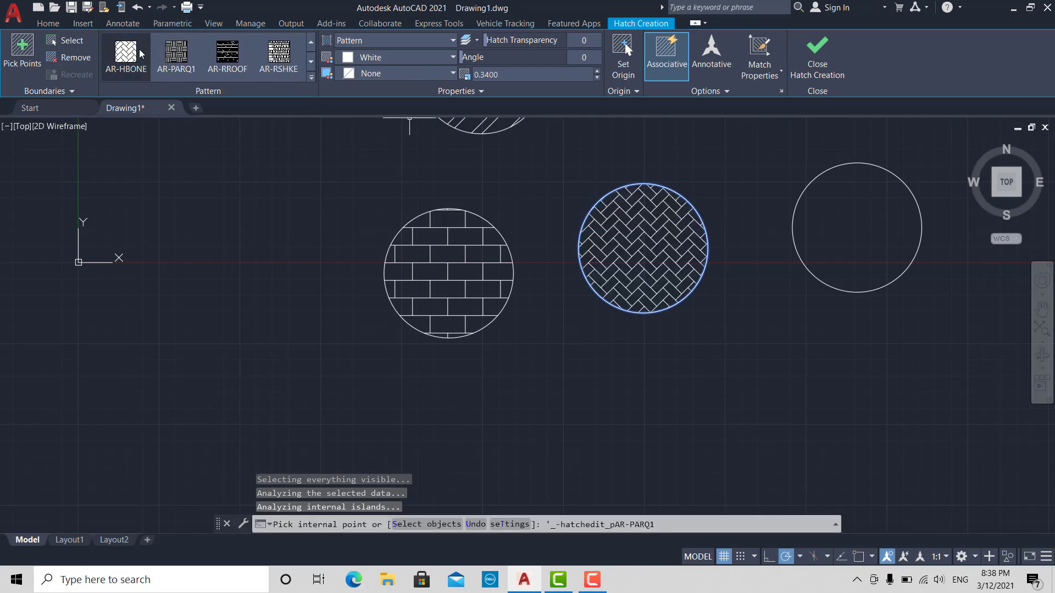
# - Zoom out to bring all the circles into view
pyautogui.scroll(4, 721, 212)
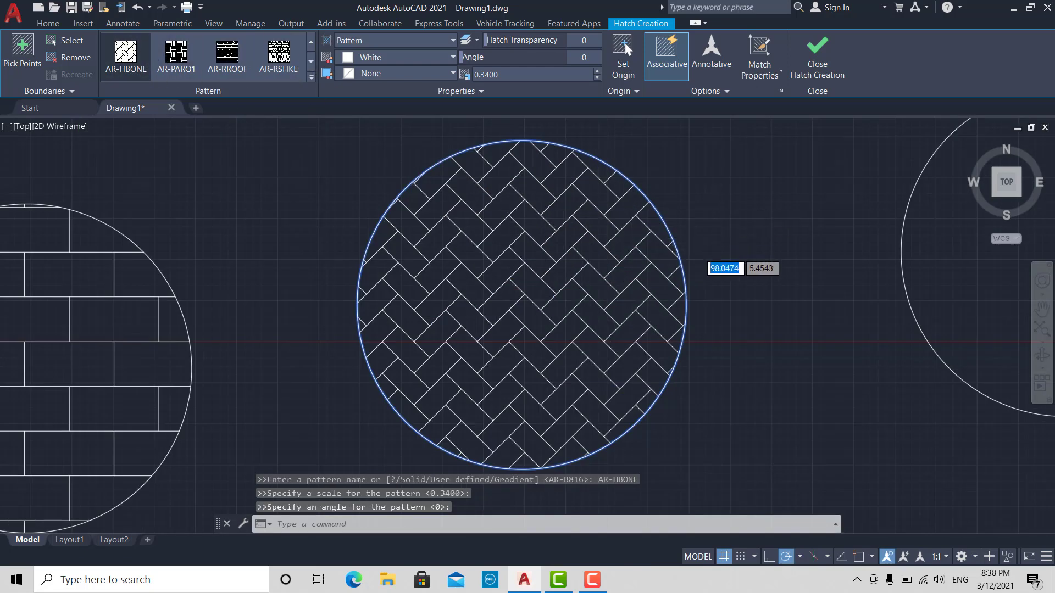
pyautogui.scroll(-3, 703, 252)
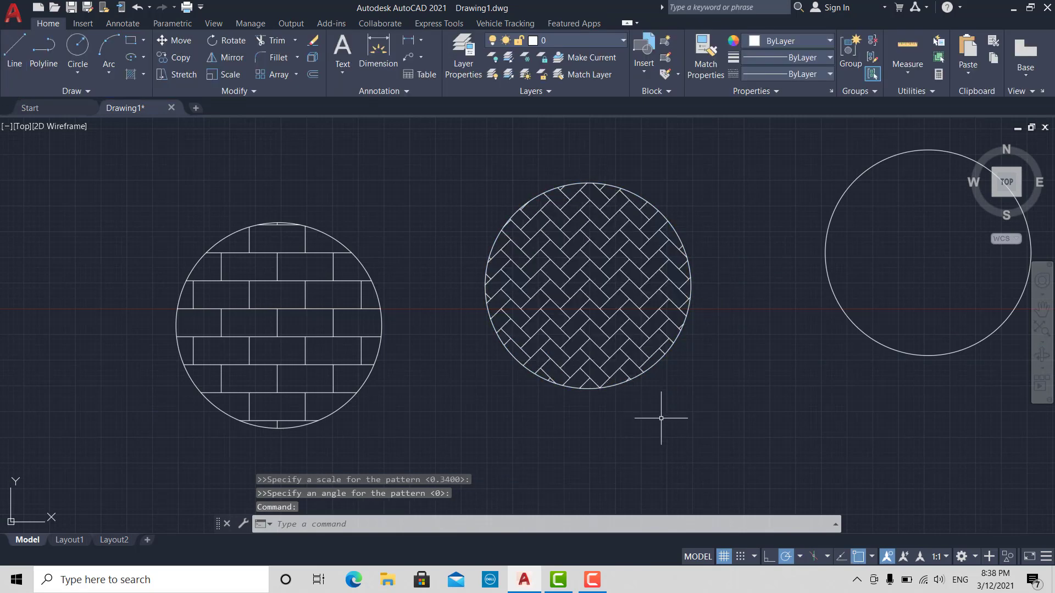
pyautogui.scroll(-2, 670, 392)
pyautogui.scroll(-2, 673, 398)
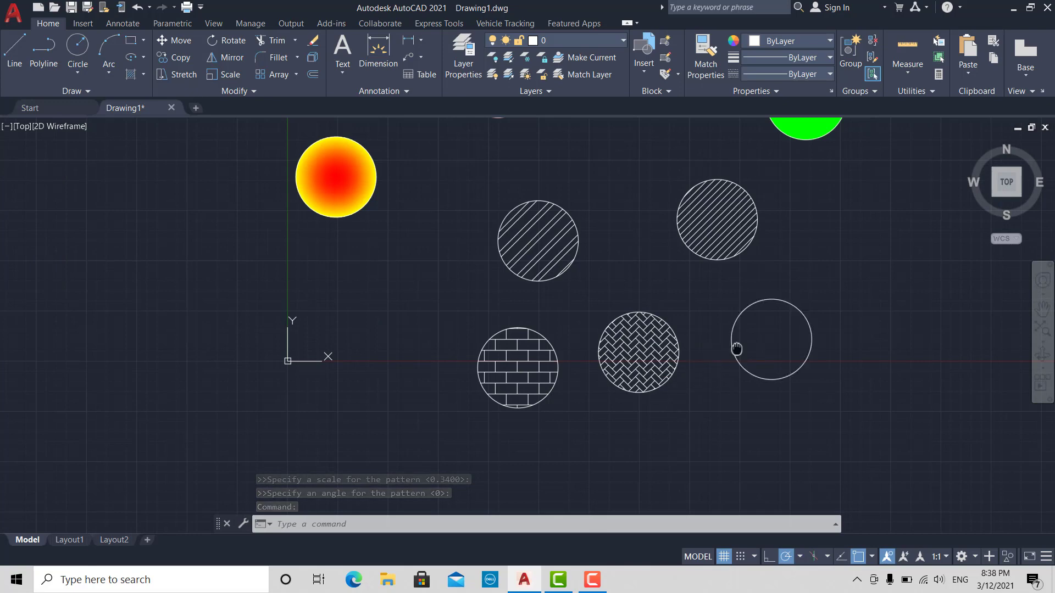
pyautogui.moveTo(735, 349)
pyautogui.mouseDown(button='middle')
pyautogui.moveTo(612, 429)
pyautogui.moveTo(625, 436)
pyautogui.mouseUp(button='middle')
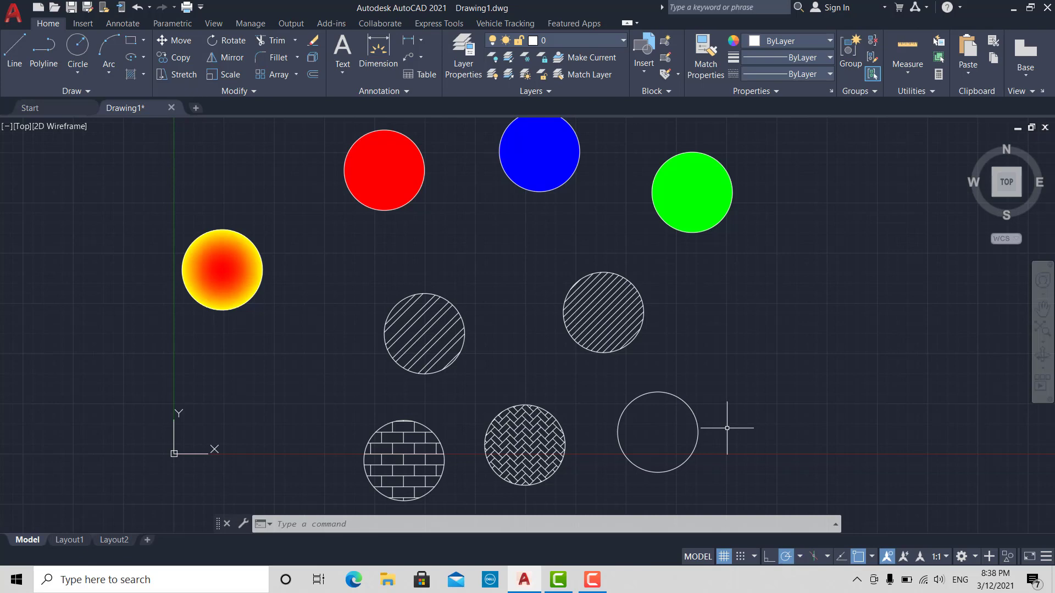
# - Rotate the herringbone hatch with the Angle slider and close its editor
pyautogui.click(524, 440)
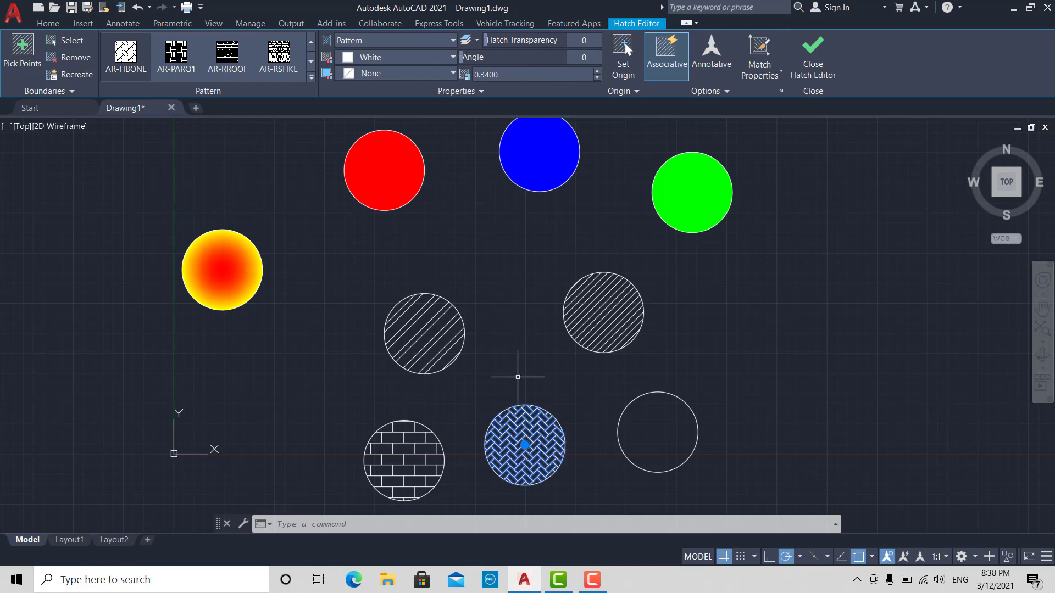
pyautogui.scroll(4, 547, 483)
pyautogui.scroll(2, 528, 440)
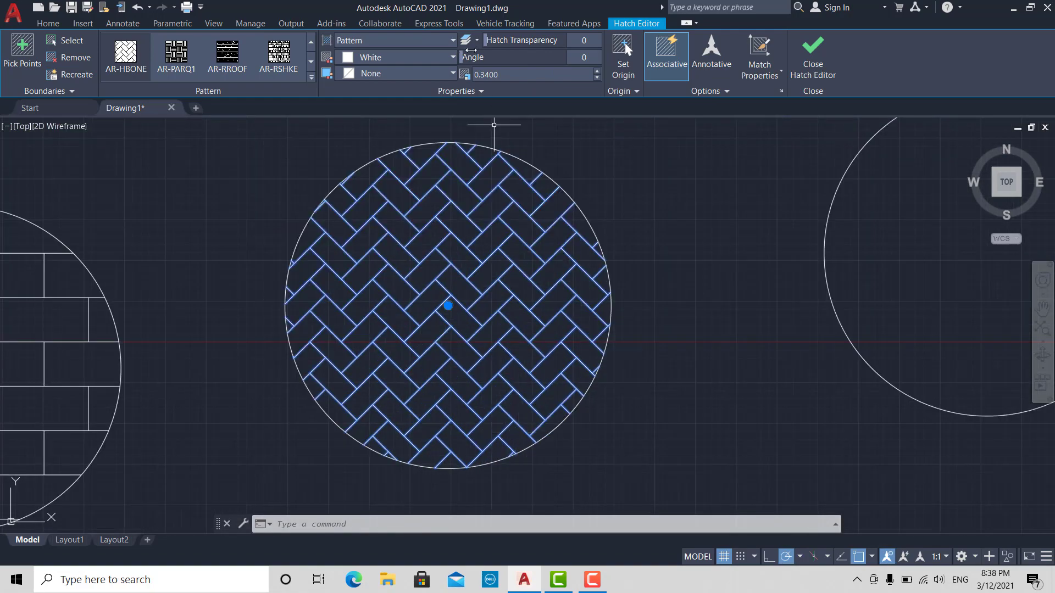
pyautogui.moveTo(470, 56); pyautogui.dragTo(507, 40)
pyautogui.scroll(-4, 615, 235)
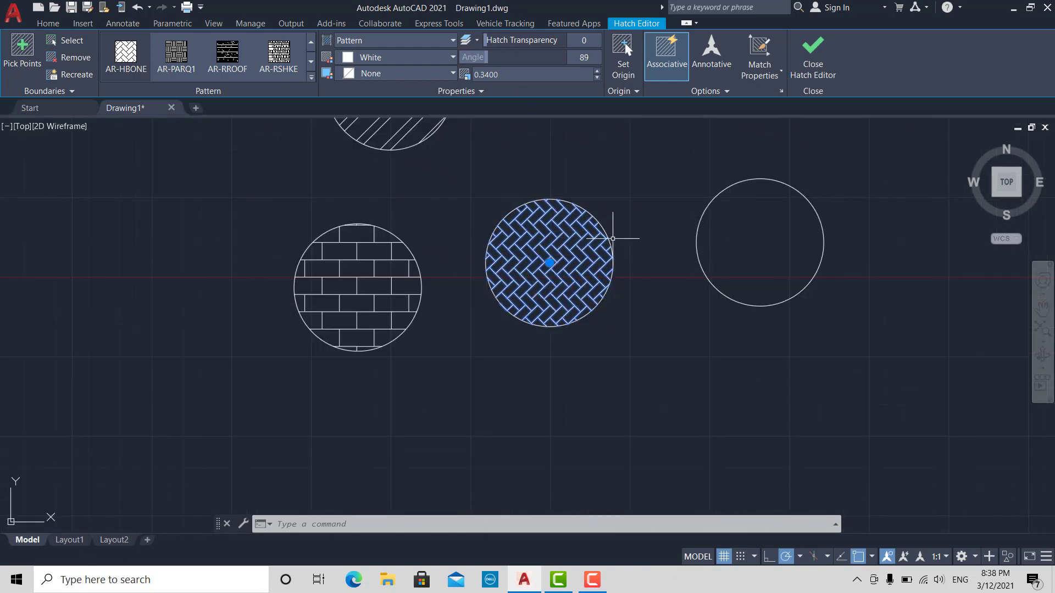
pyautogui.click(814, 55)
# - Rotate the bottom-left brick hatch to a 50° angle
pyautogui.click(340, 296)
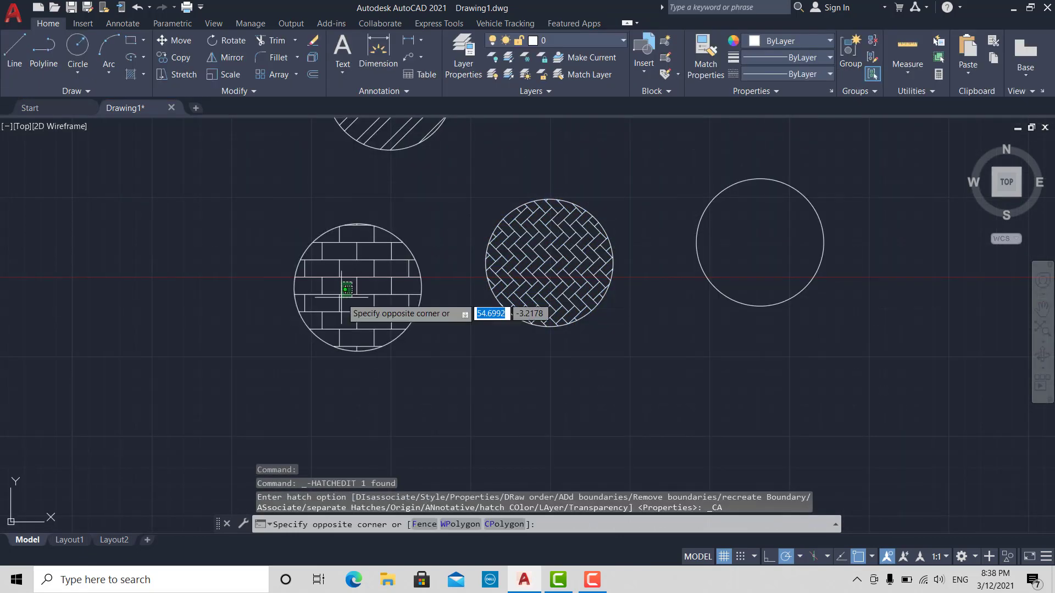
pyautogui.click(378, 277)
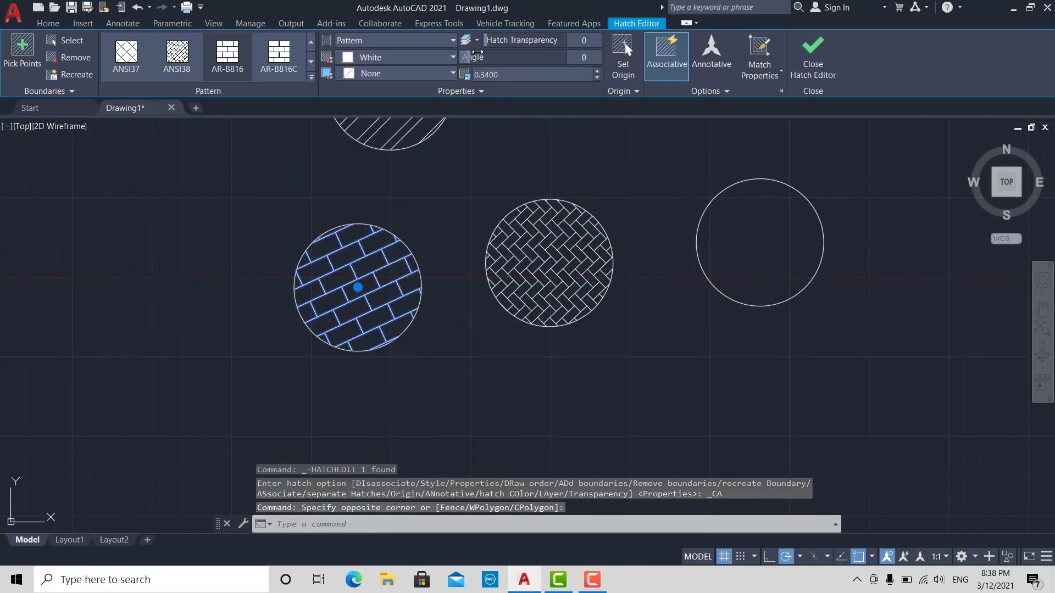
pyautogui.moveTo(463, 57); pyautogui.dragTo(478, 57)
pyautogui.scroll(3, 377, 273)
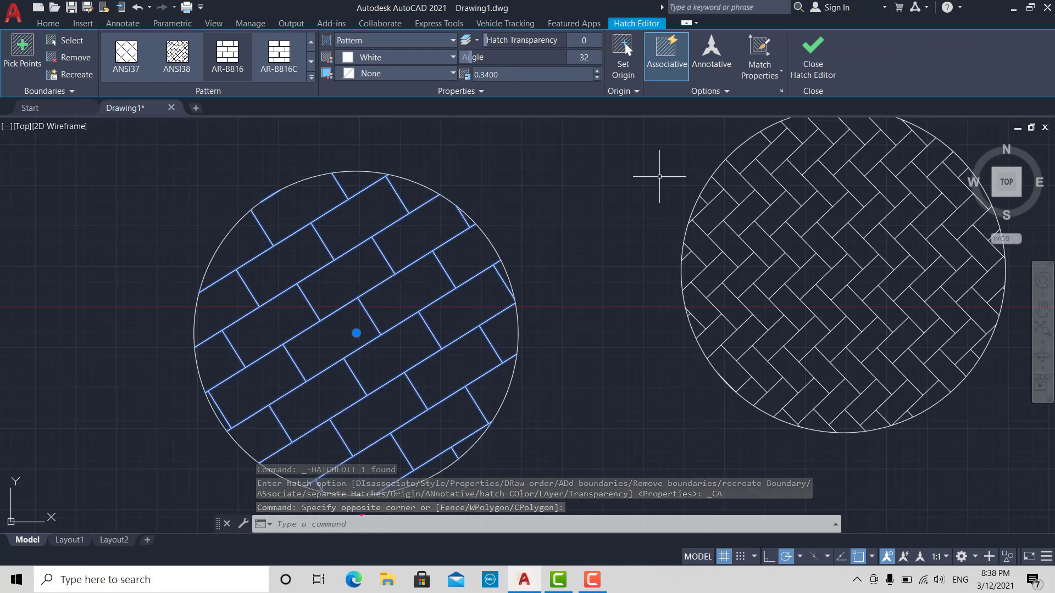
pyautogui.moveTo(473, 57)
pyautogui.mouseDown()
pyautogui.moveTo(482, 67)
pyautogui.moveTo(467, 67)
pyautogui.mouseUp()
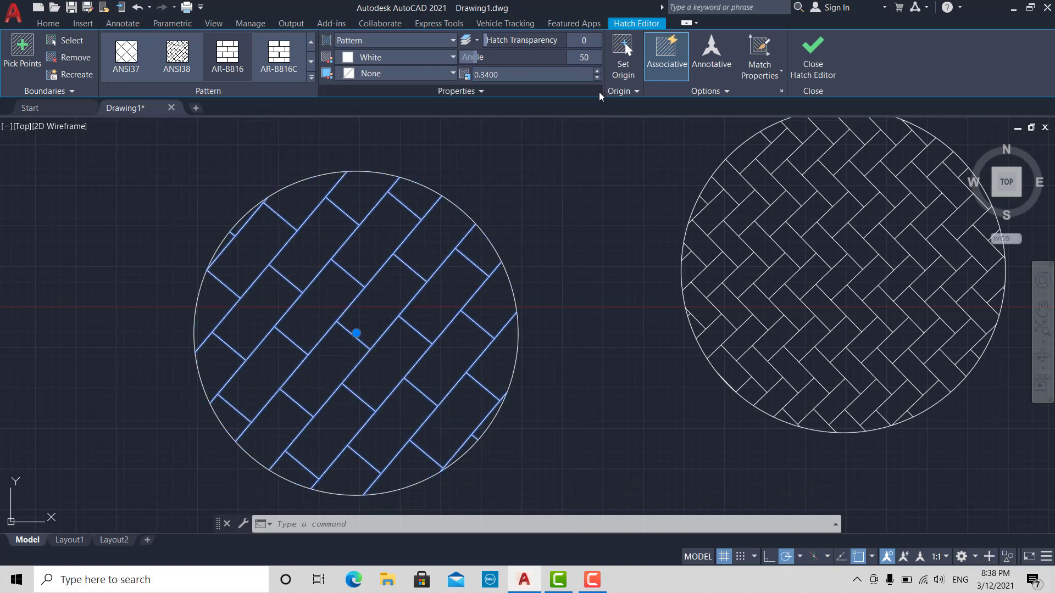
pyautogui.click(597, 79)
# - Set the brick hatch scale to 0.3500 and close the Hatch Editor
pyautogui.click(597, 78)
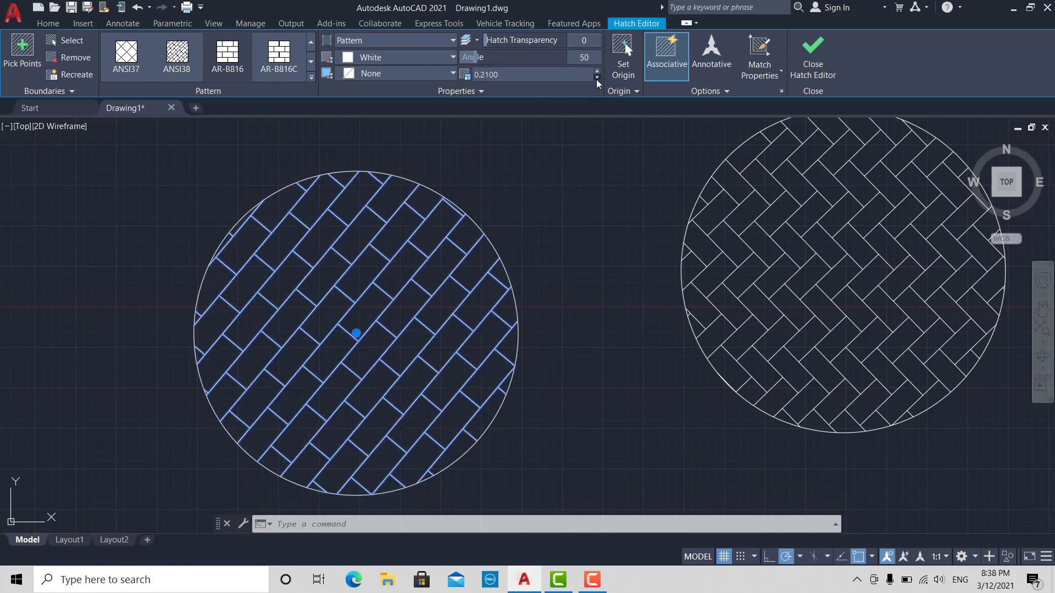
pyautogui.click(597, 79)
pyautogui.click(598, 73)
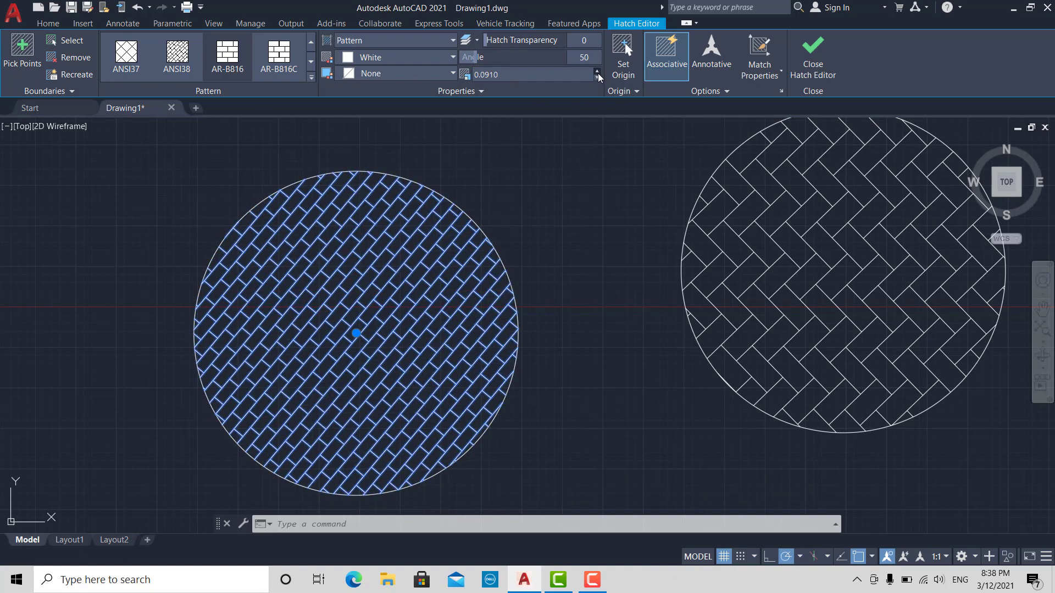
pyautogui.click(598, 73)
pyautogui.click(597, 74)
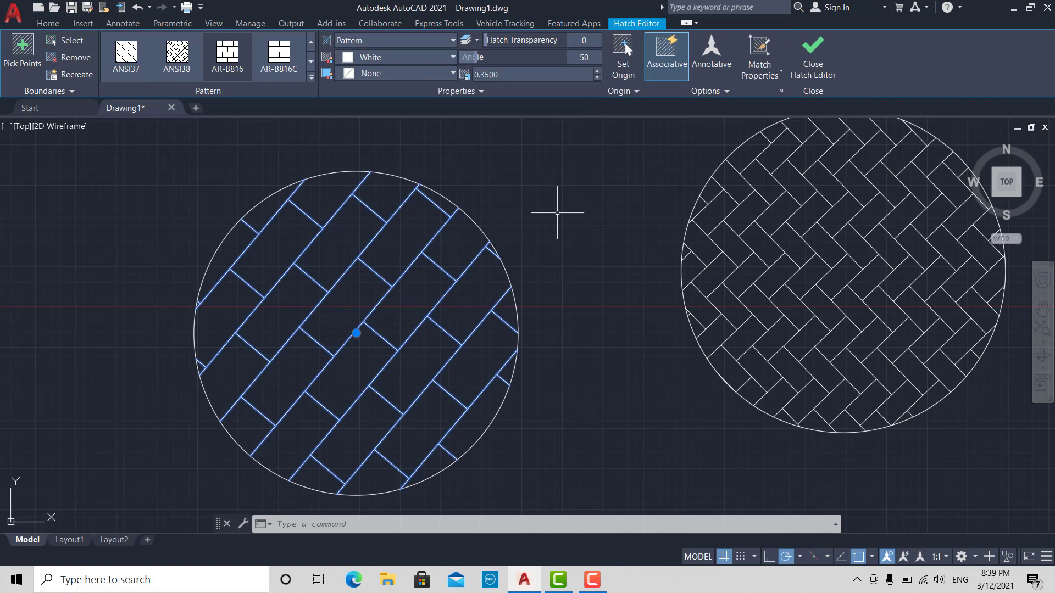
pyautogui.scroll(-2, 557, 225)
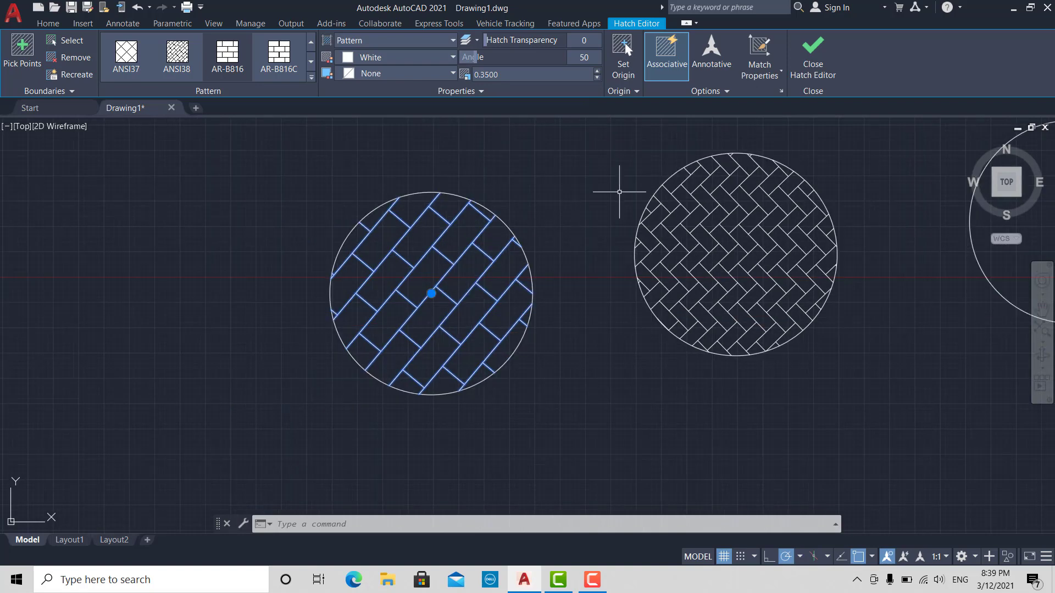
pyautogui.click(829, 51)
pyautogui.scroll(-3, 522, 304)
pyautogui.scroll(-4, 522, 304)
# - Draw a small rectangle with the RECTANGLE command
pyautogui.press('Escape')
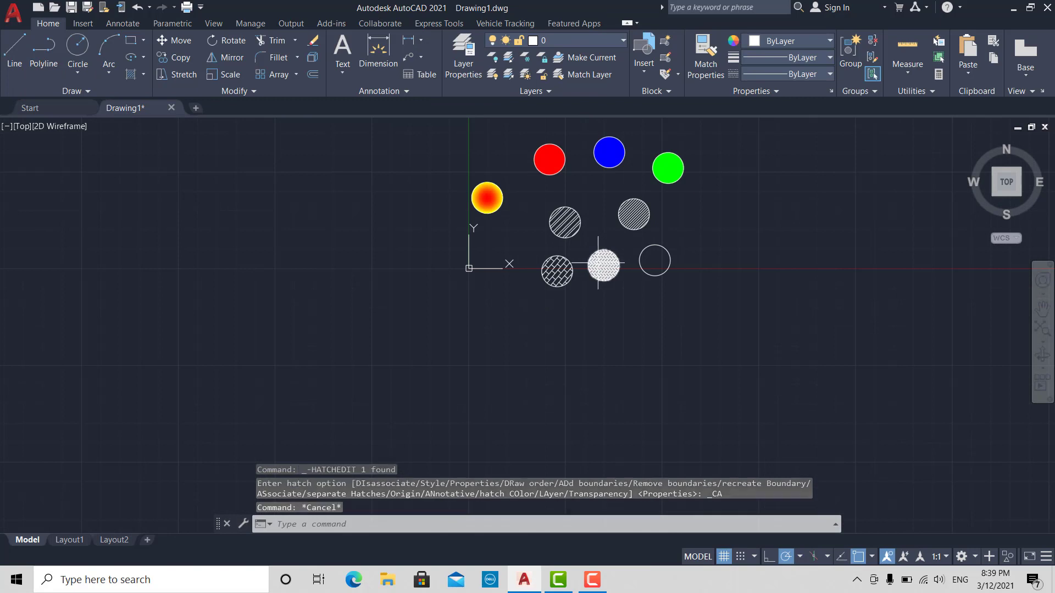
pyautogui.write('rec')
pyautogui.press('Return')
pyautogui.scroll(4, 407, 330)
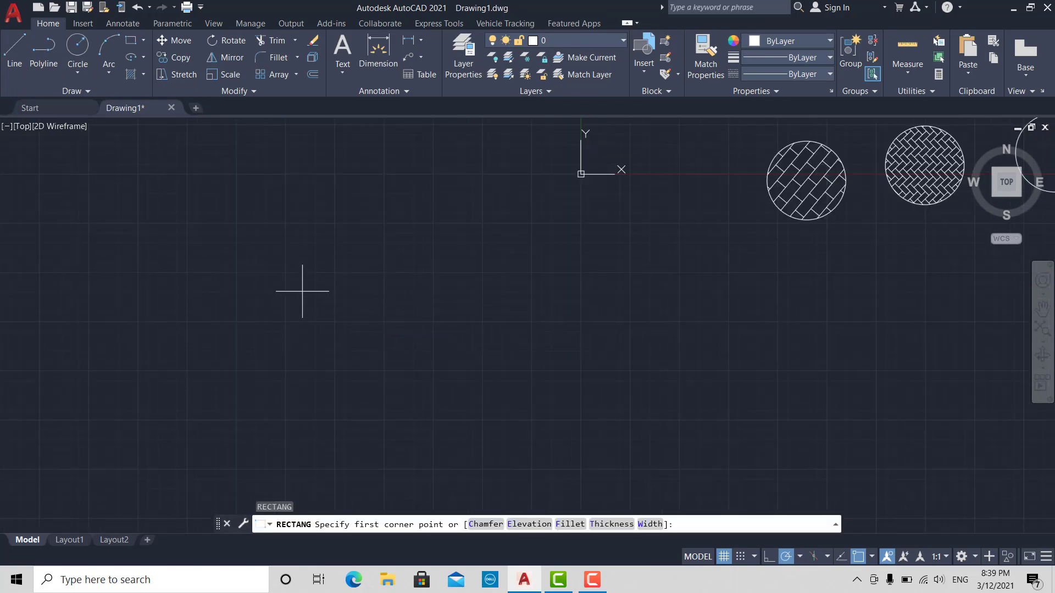
pyautogui.click(301, 290)
pyautogui.scroll(4, 327, 309)
pyautogui.click(327, 309)
pyautogui.press('Escape')
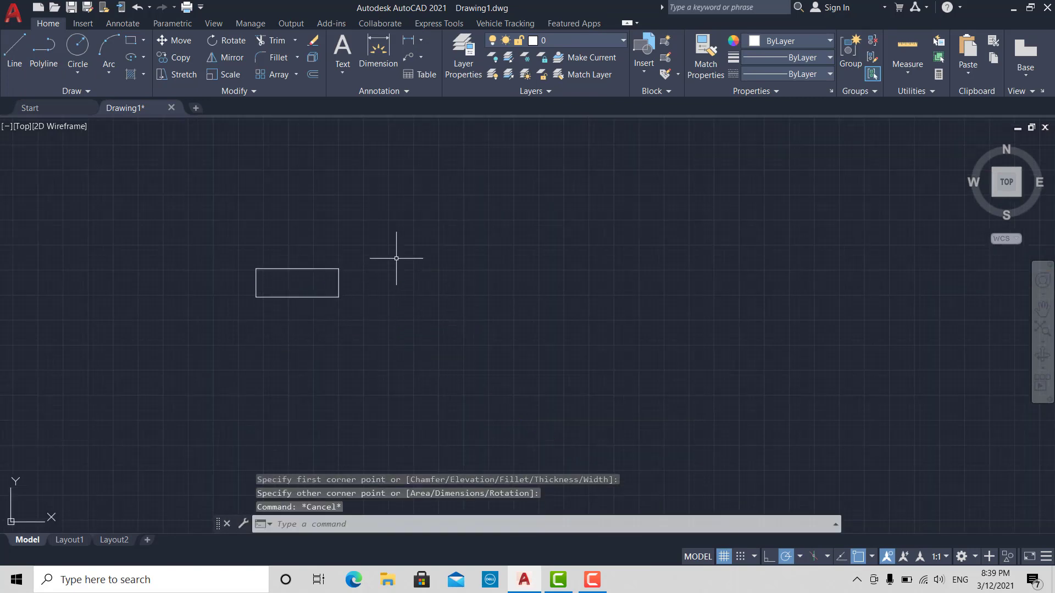
pyautogui.scroll(-4, 399, 259)
# - Copy the rectangle three times to the right to form a row of four
pyautogui.write('co')
pyautogui.press('Return')
pyautogui.click(405, 222)
pyautogui.click(328, 330)
pyautogui.press('Return')
pyautogui.click(356, 296)
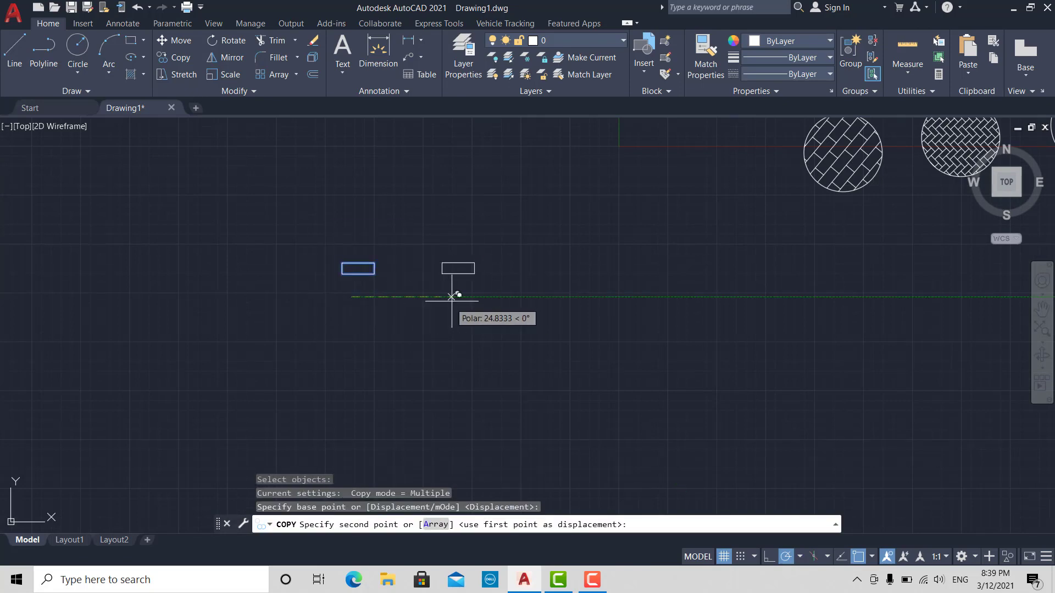
pyautogui.click(461, 297)
pyautogui.click(570, 297)
pyautogui.click(699, 297)
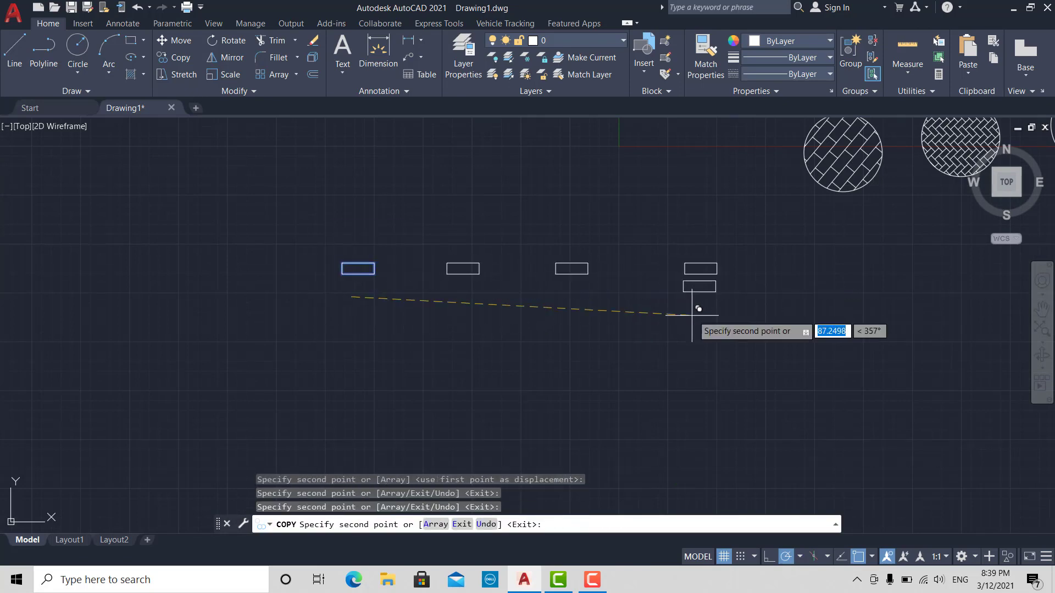
pyautogui.press('Escape')
# - Copy the row of four rectangles downward to complete the grid, then start HATCH
pyautogui.write('co')
pyautogui.press('Return')
pyautogui.click(722, 226)
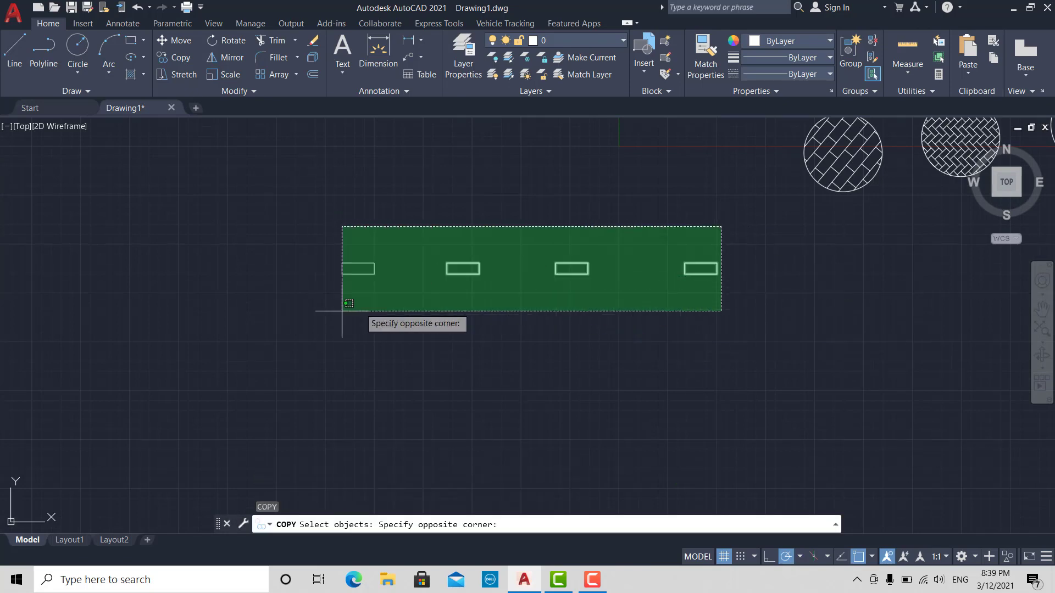
pyautogui.click(319, 306)
pyautogui.press('Return')
pyautogui.click(733, 284)
pyautogui.click(741, 348)
pyautogui.click(733, 443)
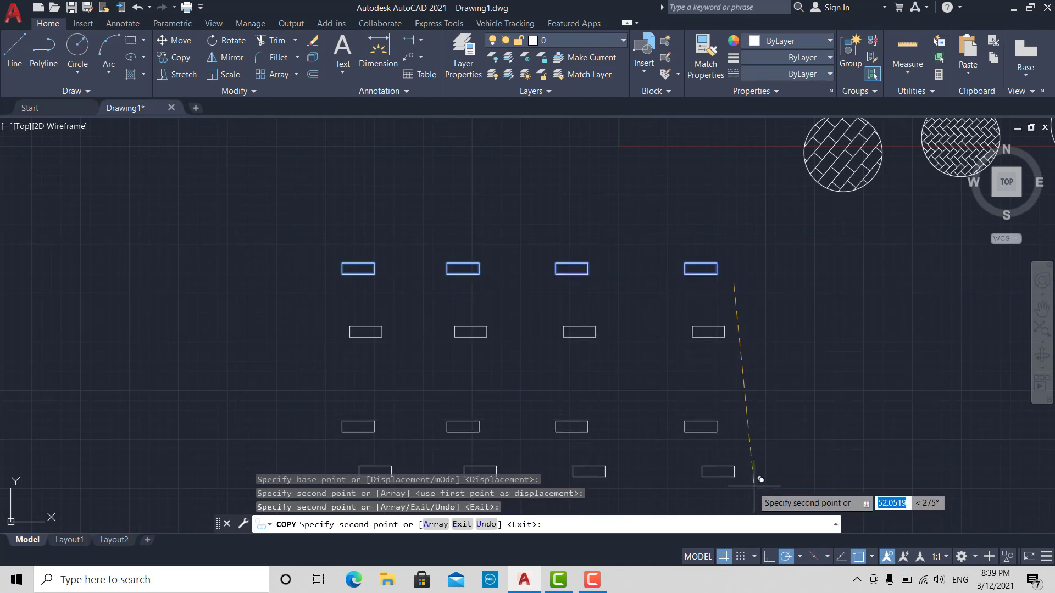
pyautogui.press('Escape')
pyautogui.write('h')
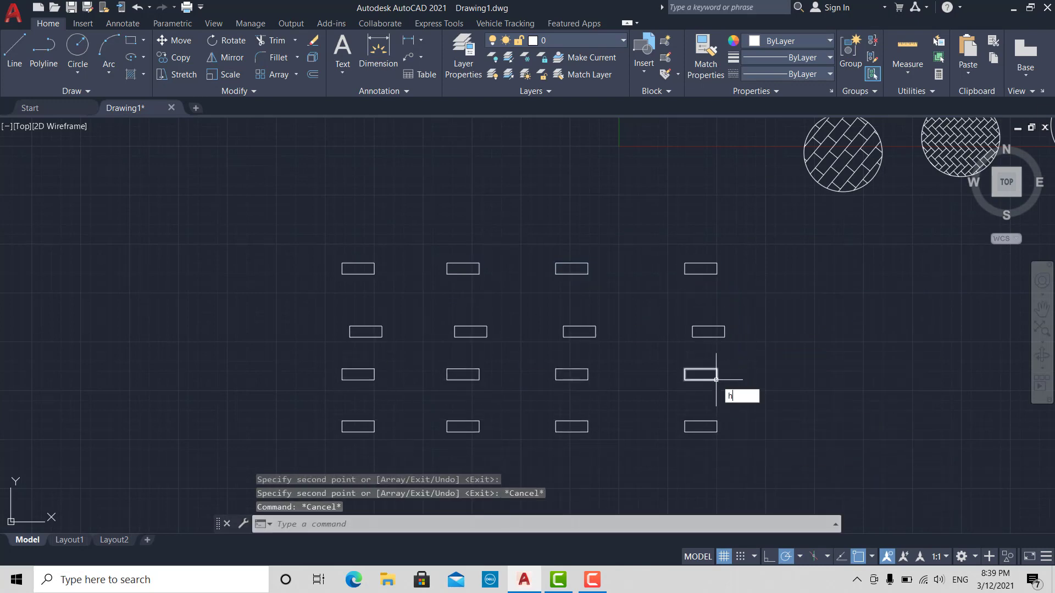
pyautogui.press('Return')
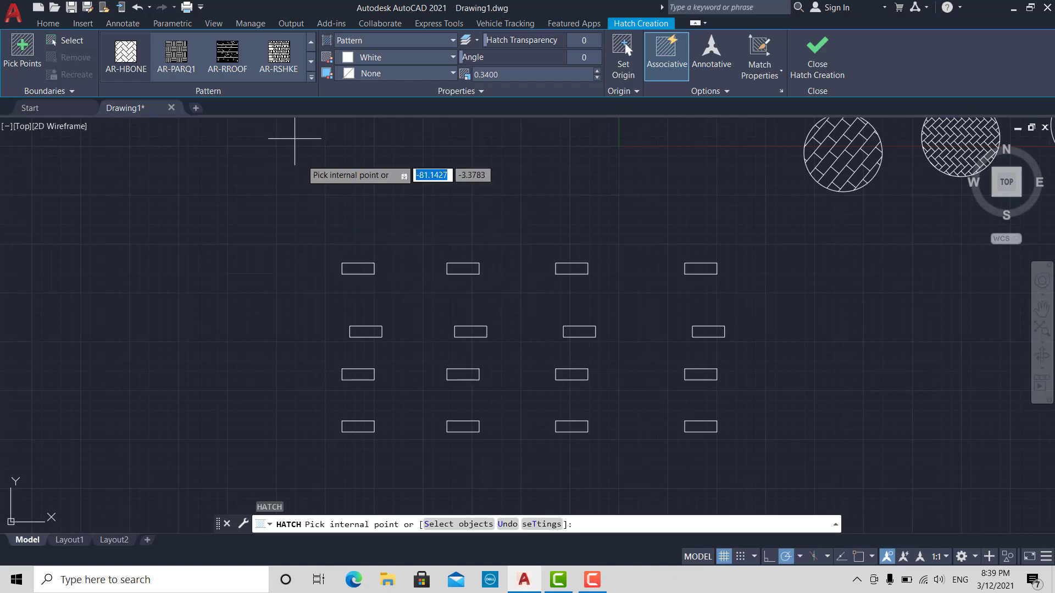
# - Hatch the top-left grid rectangle with ANSI31, raising the pattern scale to 4.0000
pyautogui.click(312, 43)
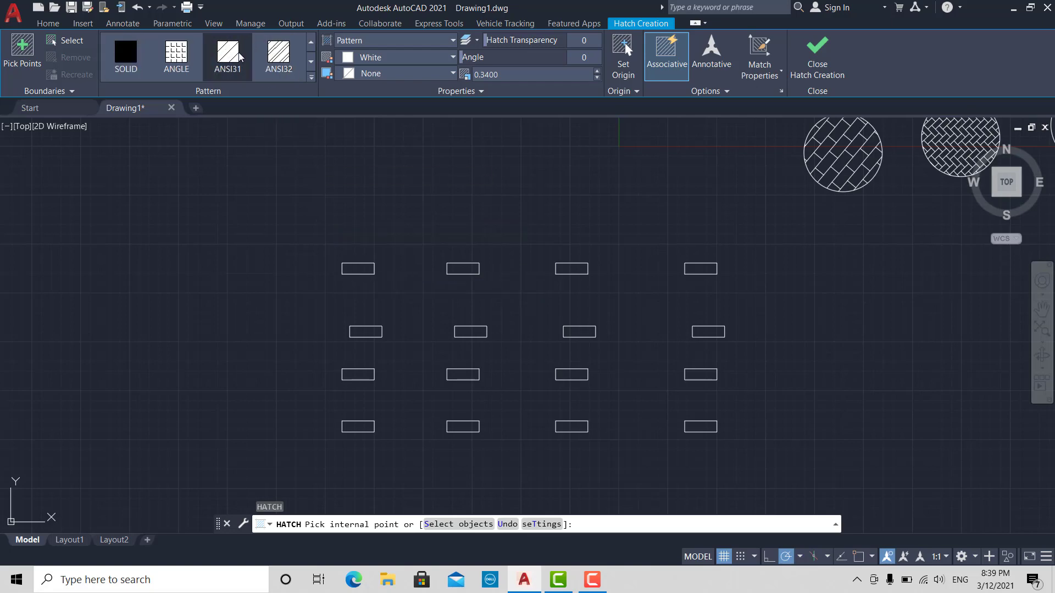
pyautogui.click(227, 55)
pyautogui.scroll(5, 360, 268)
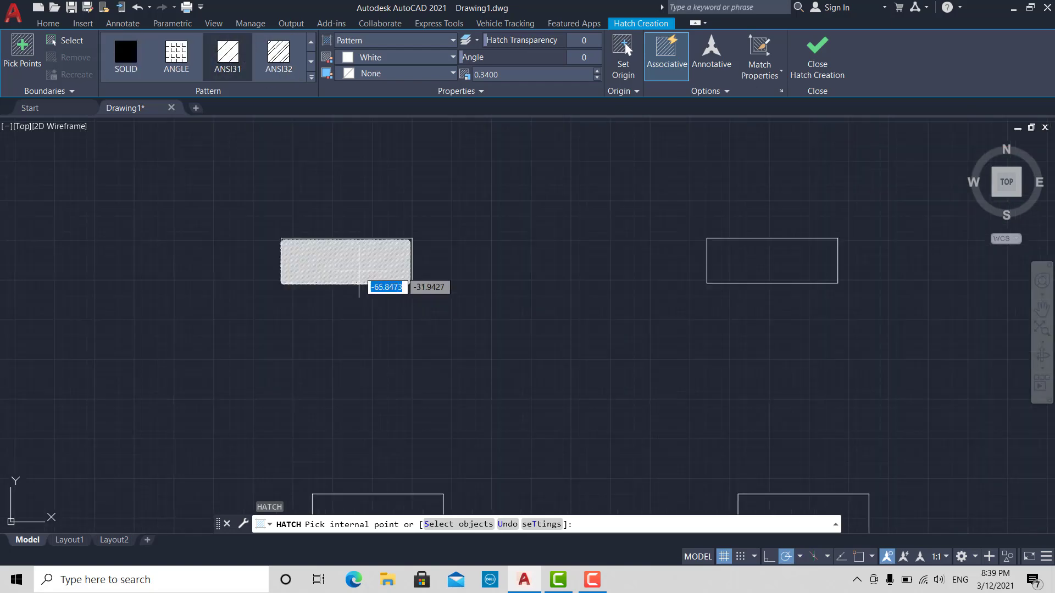
pyautogui.click(360, 269)
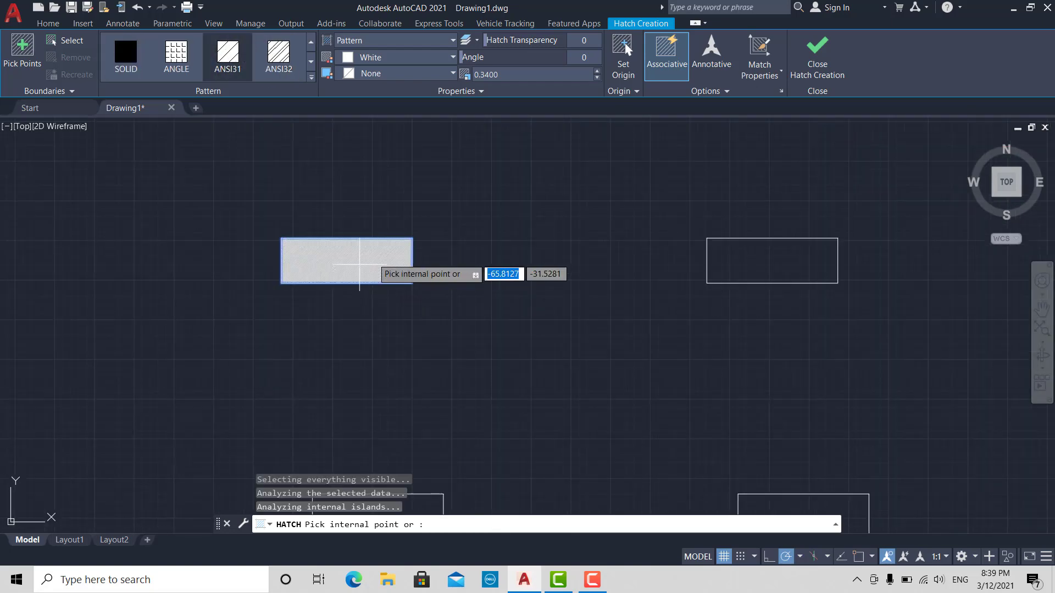
pyautogui.click(598, 72)
pyautogui.click(598, 72)
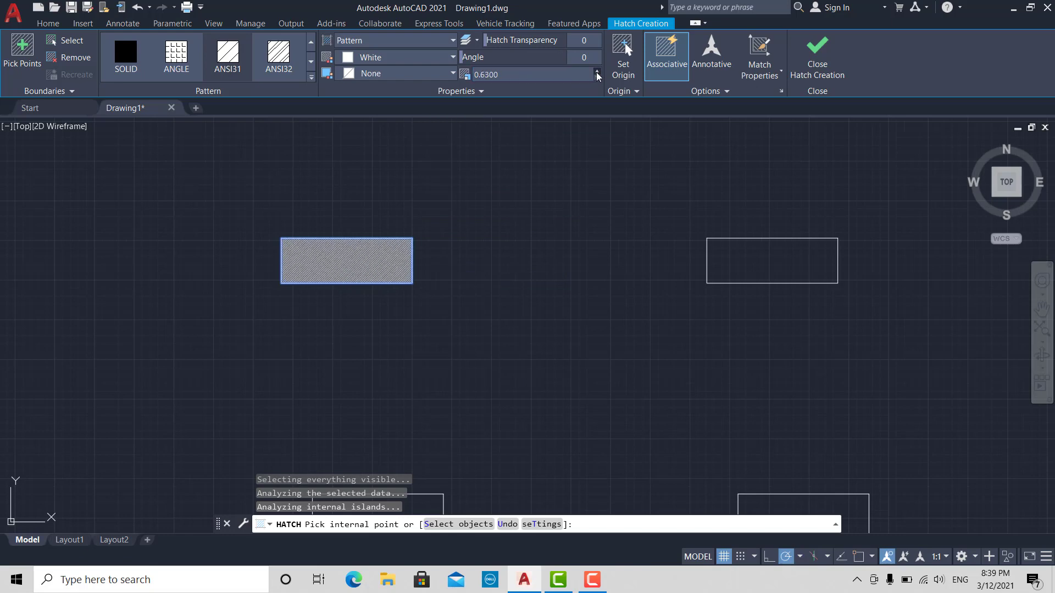
pyautogui.click(597, 72)
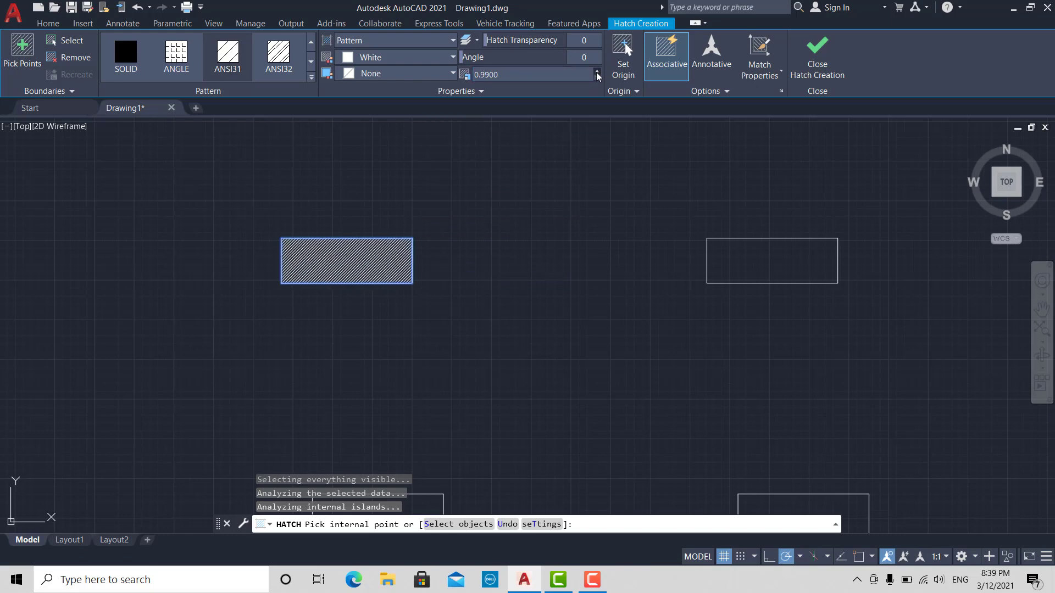
pyautogui.click(597, 72)
pyautogui.click(597, 72)
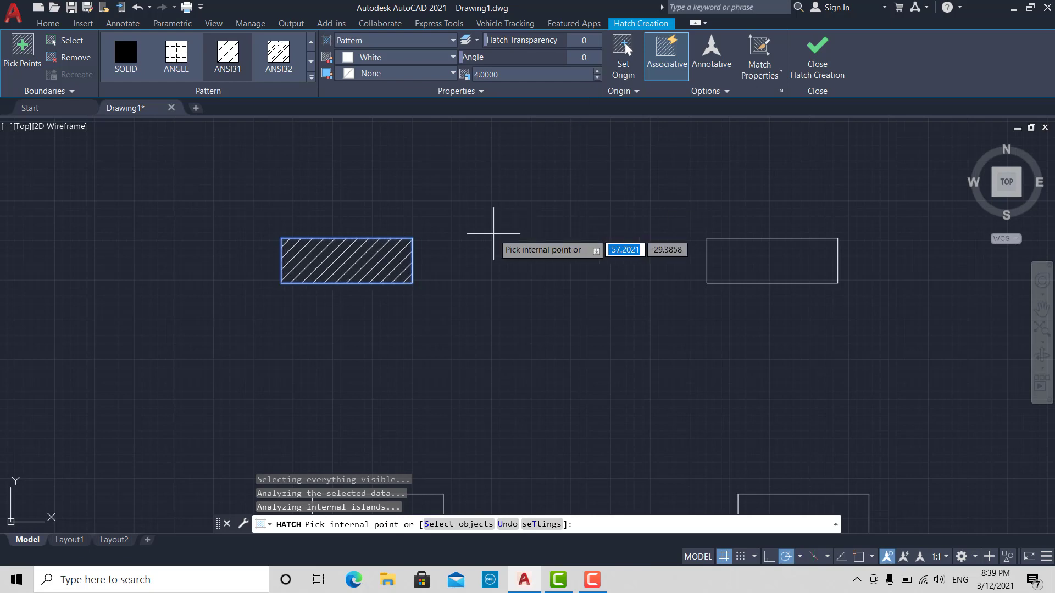
pyautogui.press('Return')
pyautogui.scroll(-4, 459, 179)
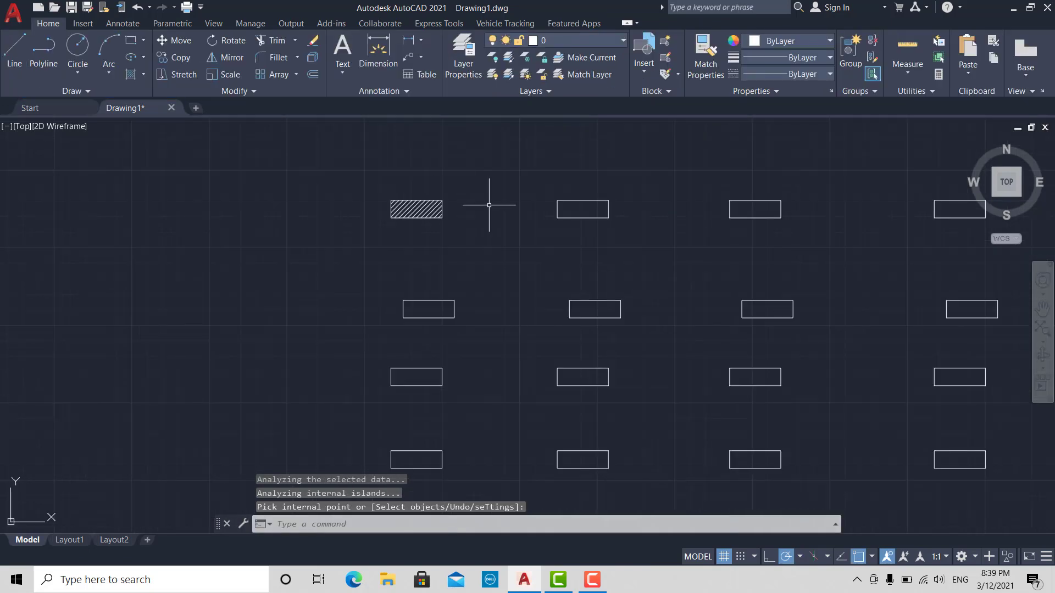
# - Hatch the remaining rectangles of the top two rows with ANSI31
pyautogui.press('Return')
pyautogui.click(579, 208)
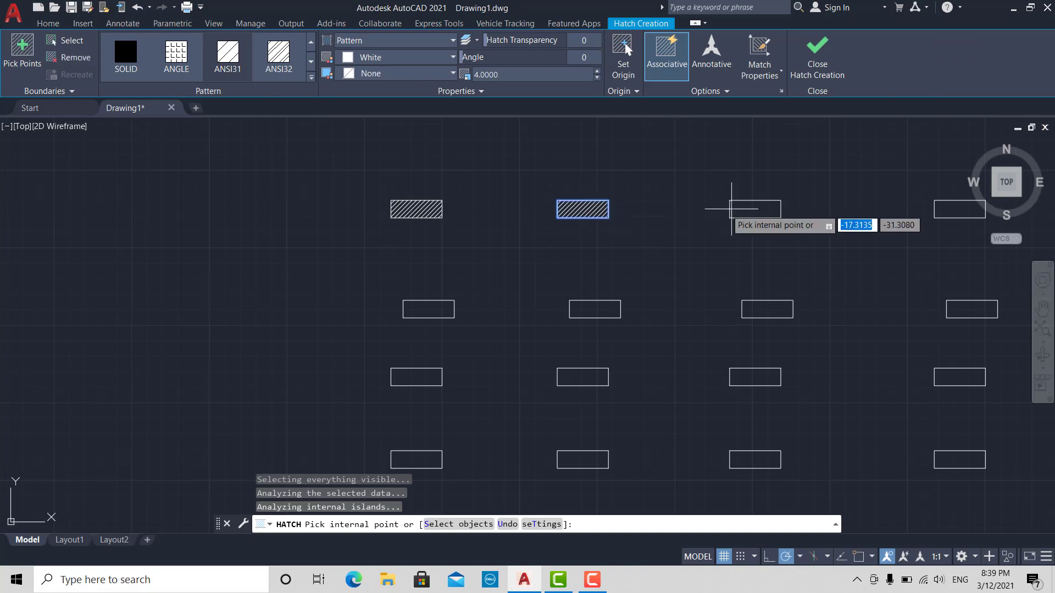
pyautogui.click(733, 208)
pyautogui.click(959, 209)
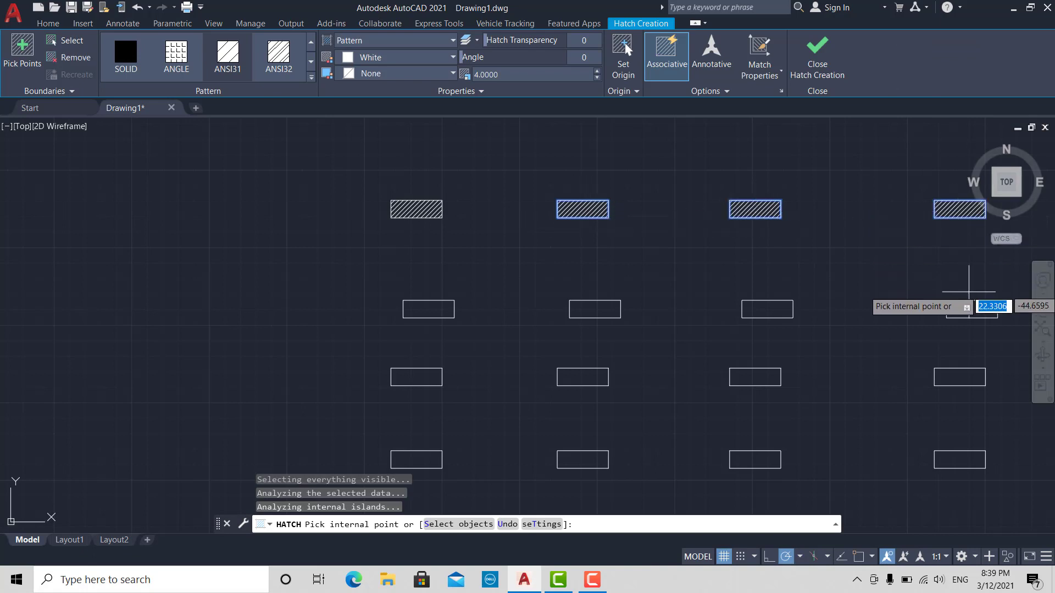
pyautogui.click(968, 308)
pyautogui.click(767, 309)
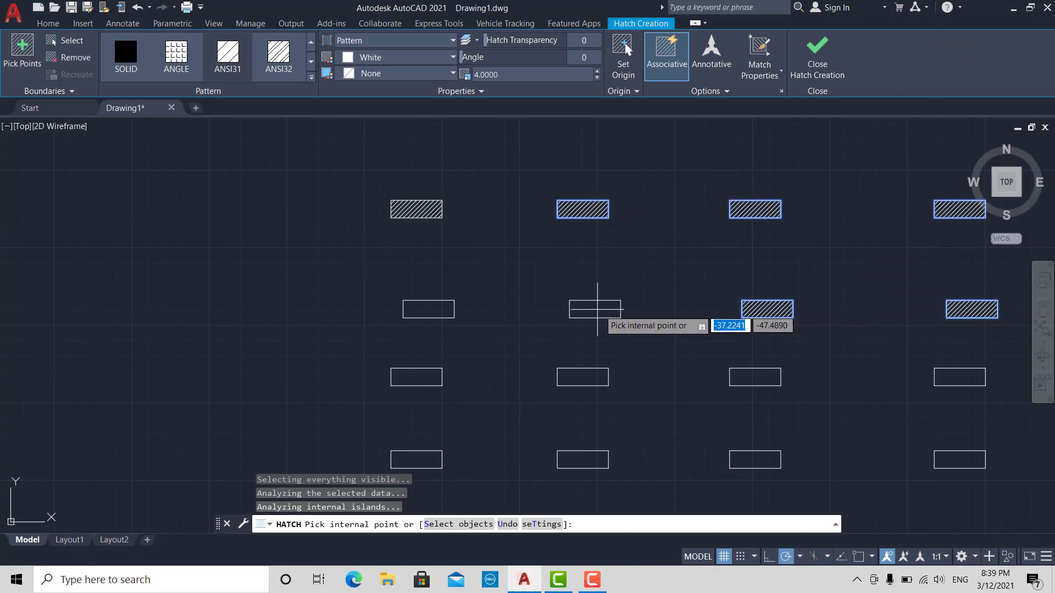
pyautogui.click(597, 309)
pyautogui.click(424, 308)
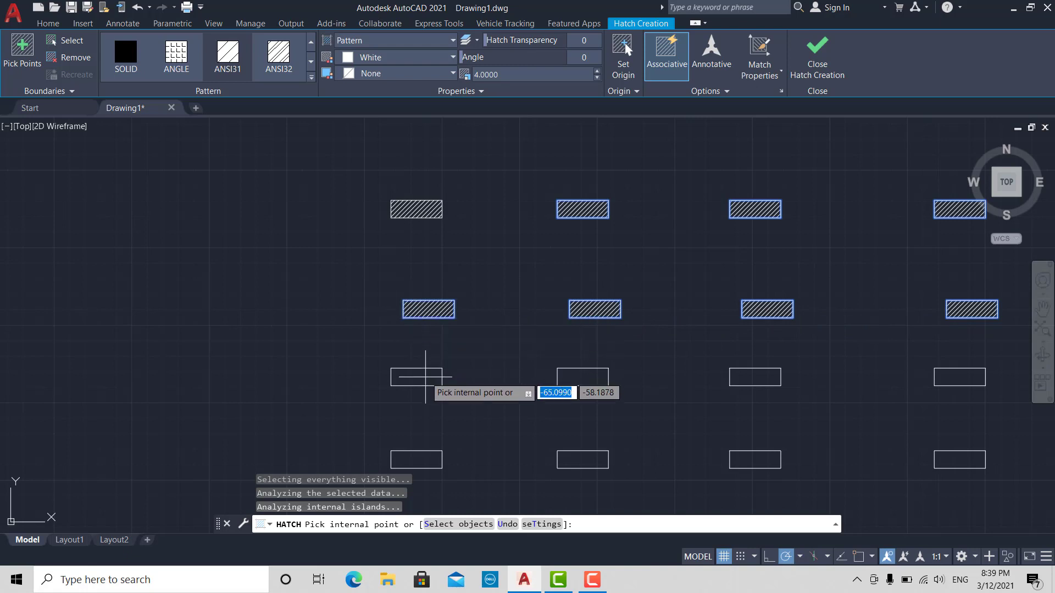
# - Hatch all of the third row and the right two bottom-row rectangles
pyautogui.click(425, 377)
pyautogui.click(585, 377)
pyautogui.click(754, 377)
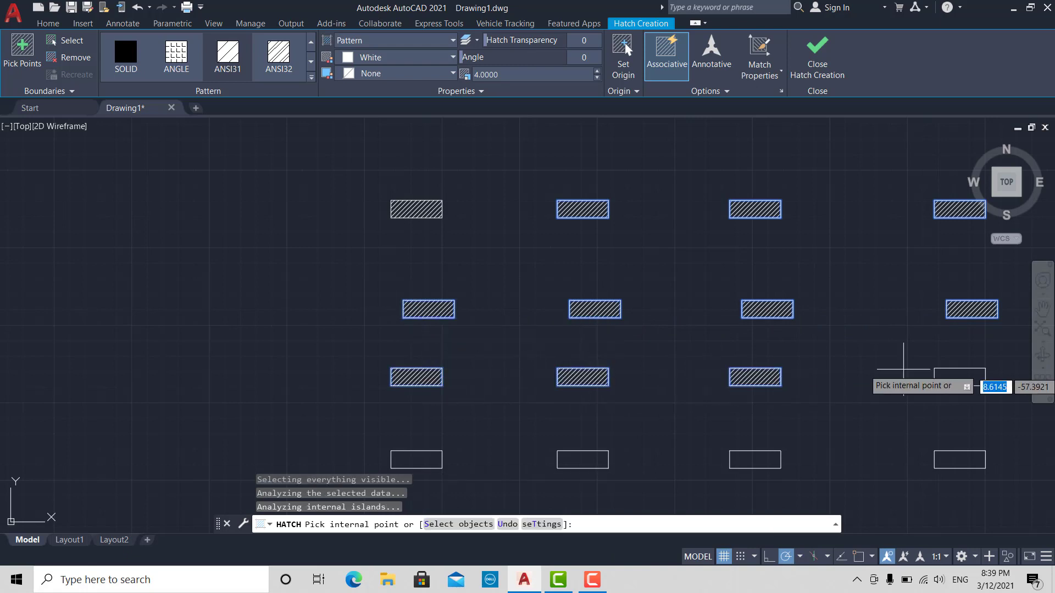
pyautogui.click(959, 375)
pyautogui.click(959, 458)
pyautogui.click(754, 461)
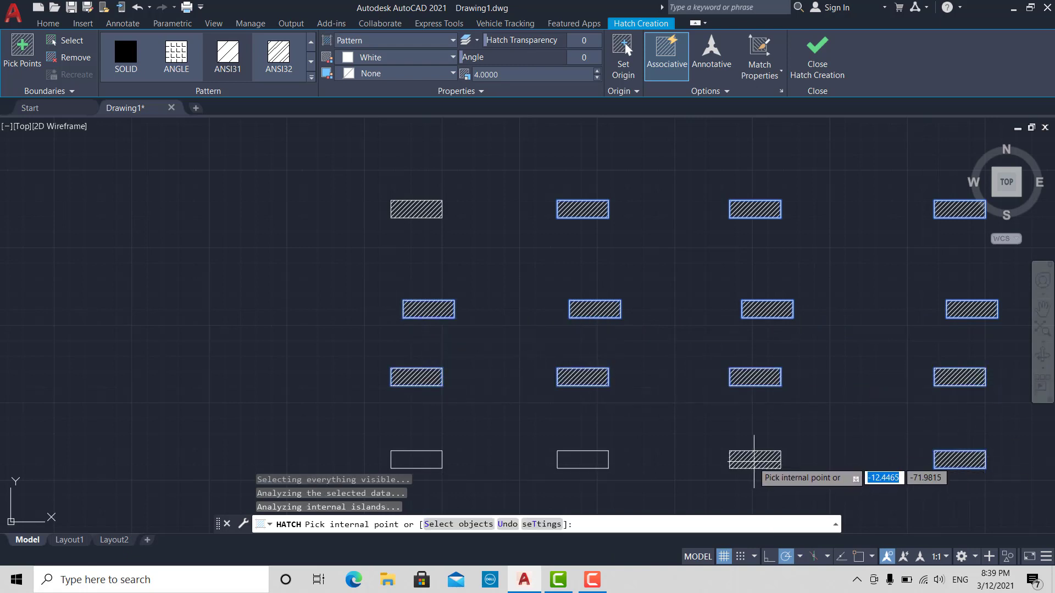
pyautogui.press('Return')
pyautogui.scroll(-2, 570, 282)
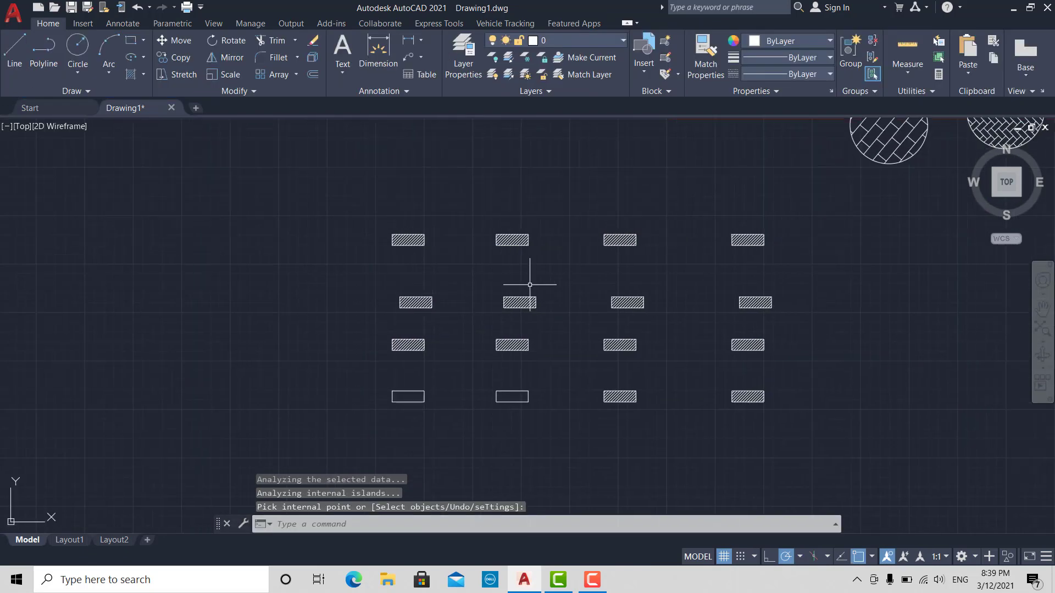
pyautogui.scroll(2, 671, 351)
# - Delete the selected top-right hatches, then undo the deletion
pyautogui.click(855, 122)
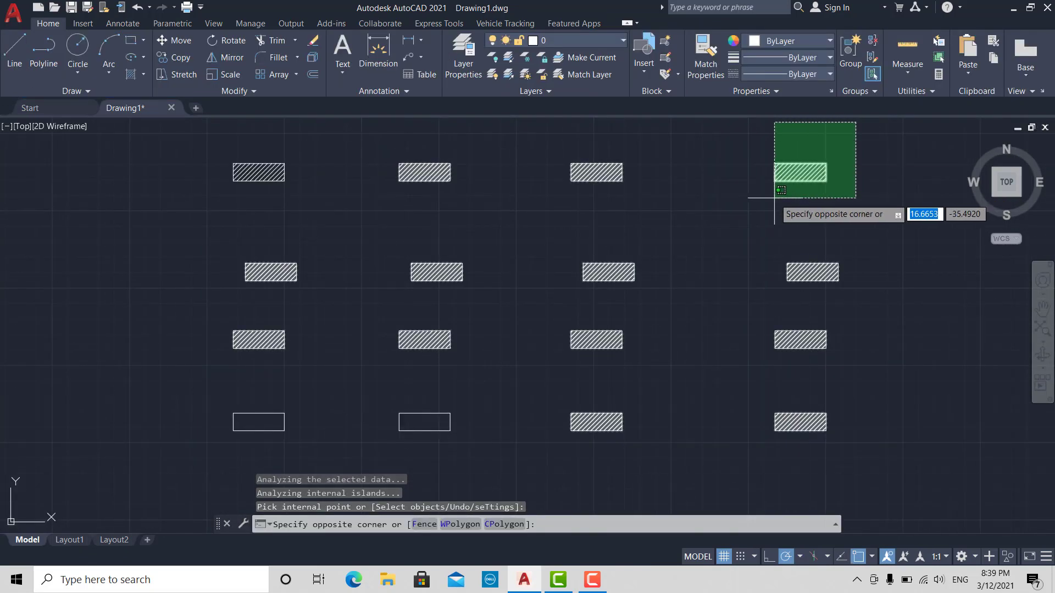
pyautogui.click(775, 198)
pyautogui.press('Delete')
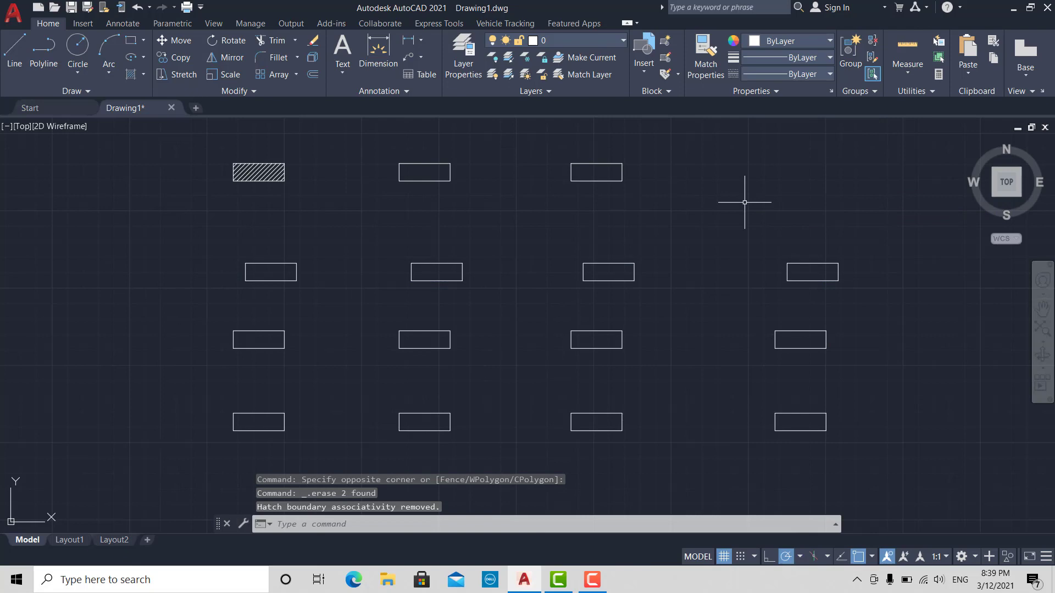
pyautogui.hotkey('ctrl', 'z')
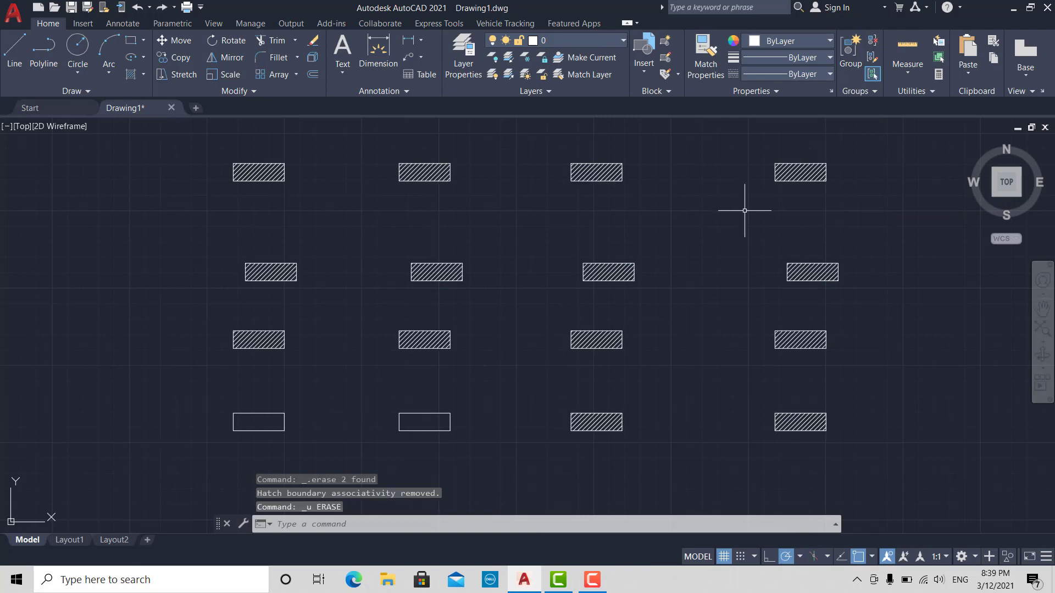
pyautogui.click(286, 133)
pyautogui.press('Escape')
# - Hatch the bottom-left rectangle of the grid
pyautogui.write('h')
pyautogui.press('Return')
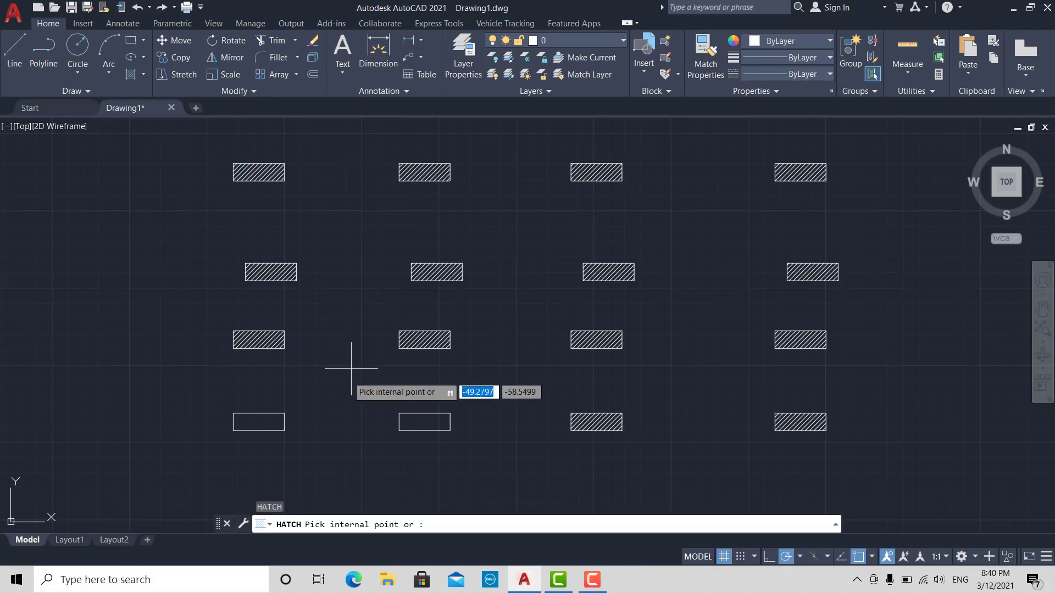
pyautogui.click(261, 426)
pyautogui.press('Return')
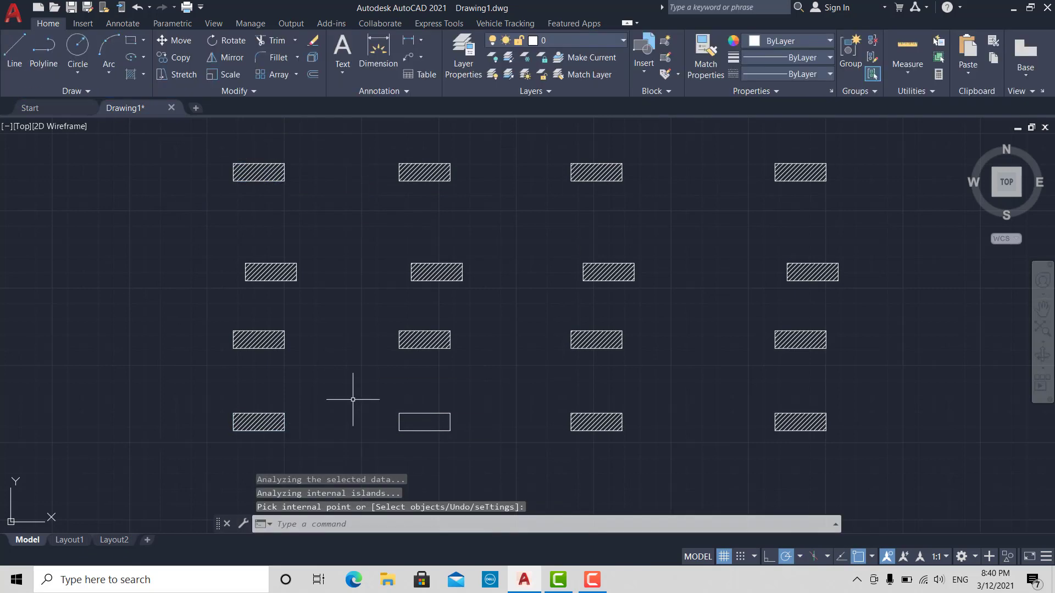
# - Hatch the second bottom-row rectangle, then window-select it
pyautogui.press('Return')
pyautogui.click(410, 422)
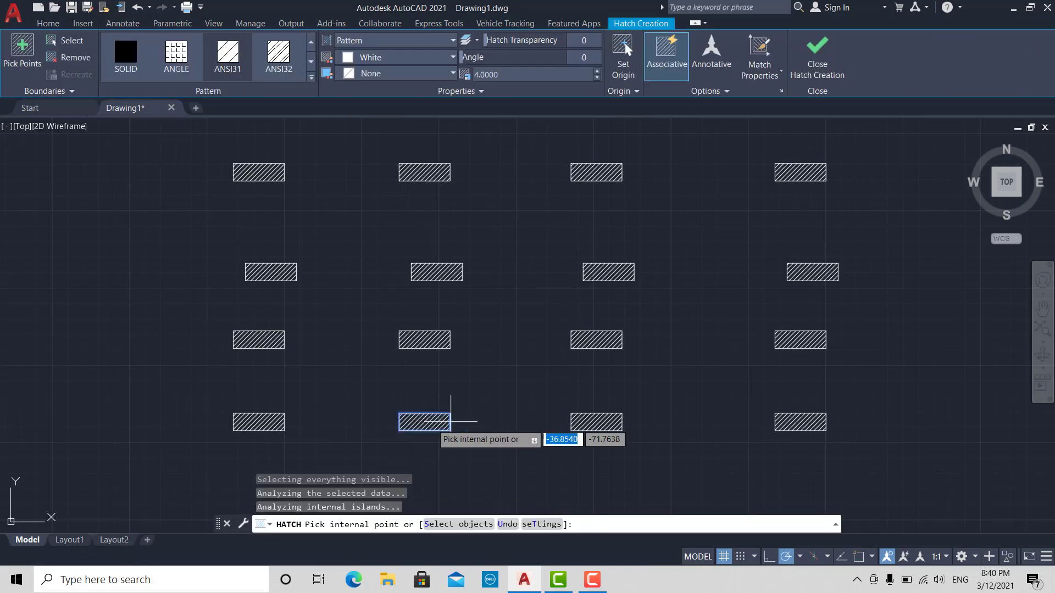
pyautogui.press('Return')
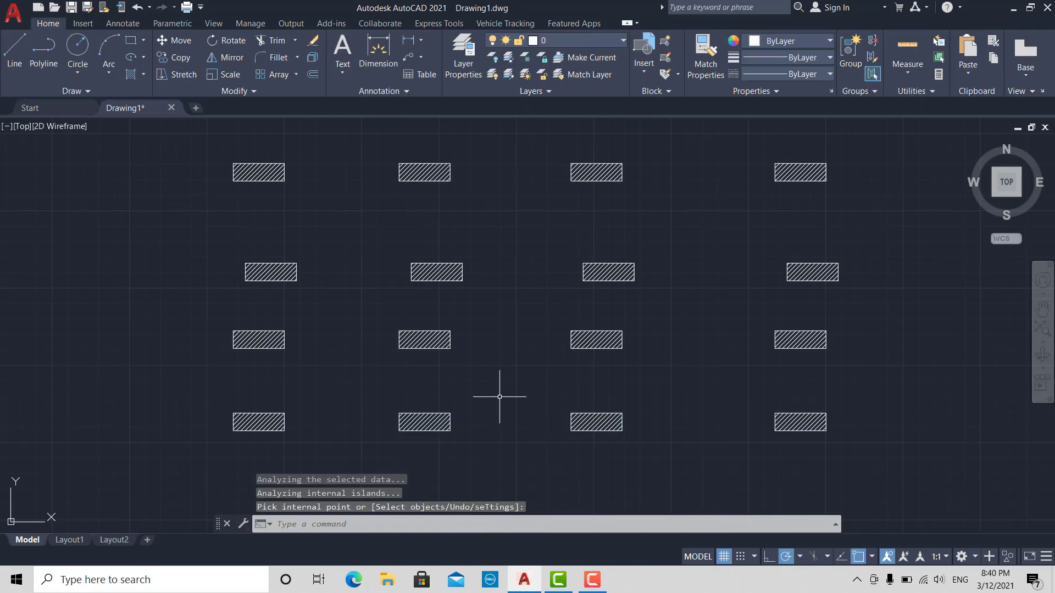
pyautogui.click(499, 397)
pyautogui.click(382, 440)
# - Delete the second bottom-row rectangle's hatch and glance at the Hatch drop-down options
pyautogui.press('Delete')
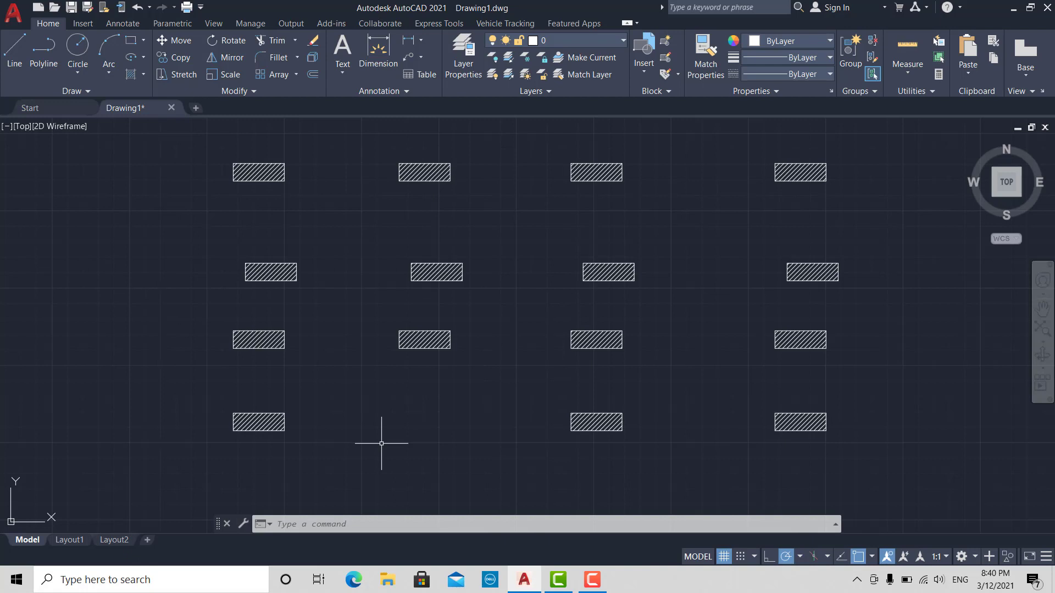
pyautogui.click(143, 75)
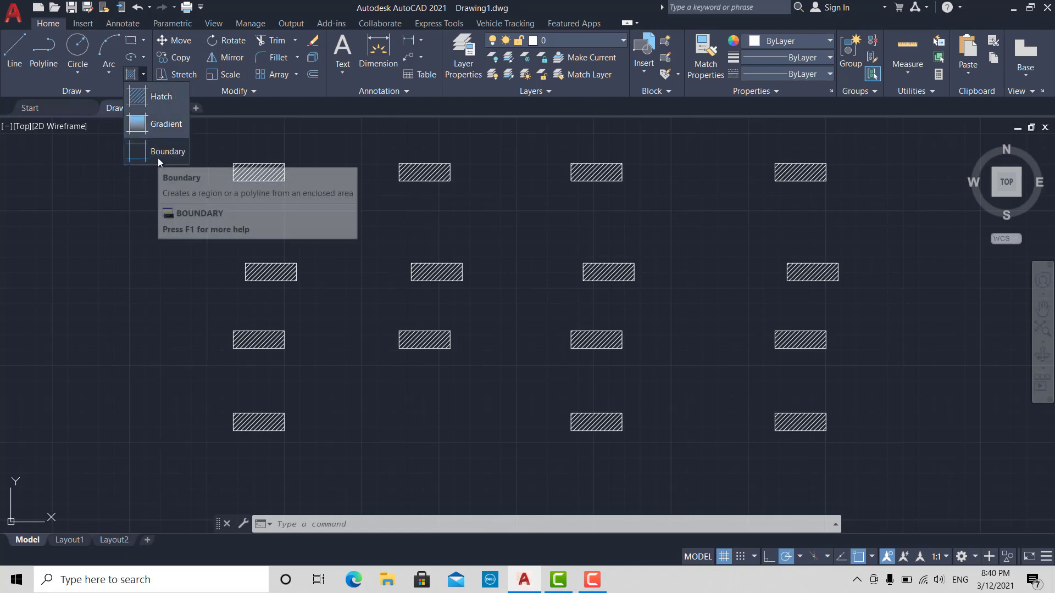
pyautogui.click(146, 249)
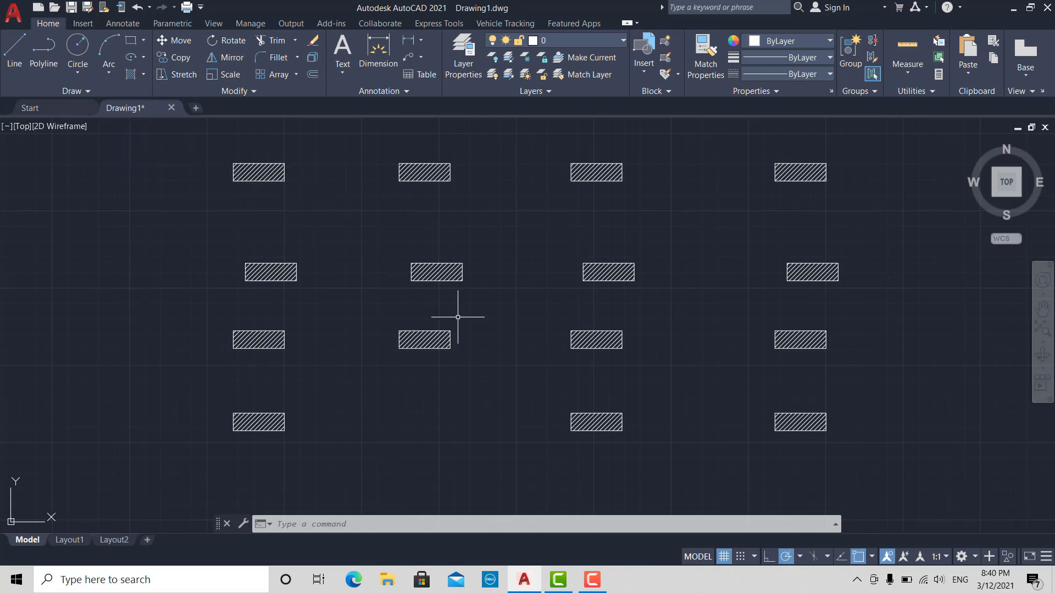
# - Zoom out and back in to view the filled circles
pyautogui.scroll(-4, 458, 318)
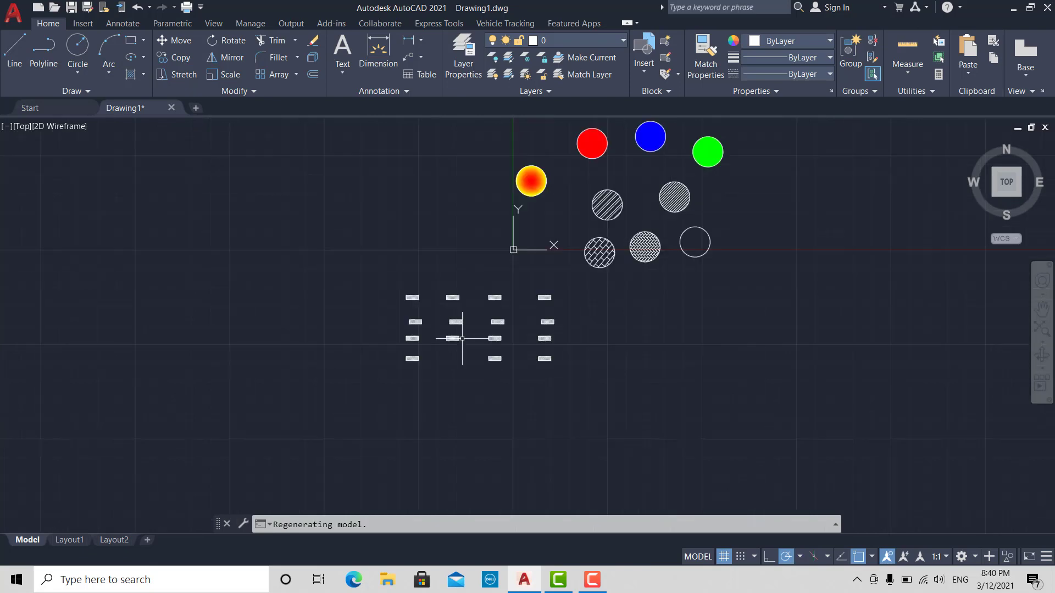
pyautogui.scroll(-2, 473, 330)
pyautogui.scroll(4, 578, 242)
pyautogui.scroll(2, 660, 164)
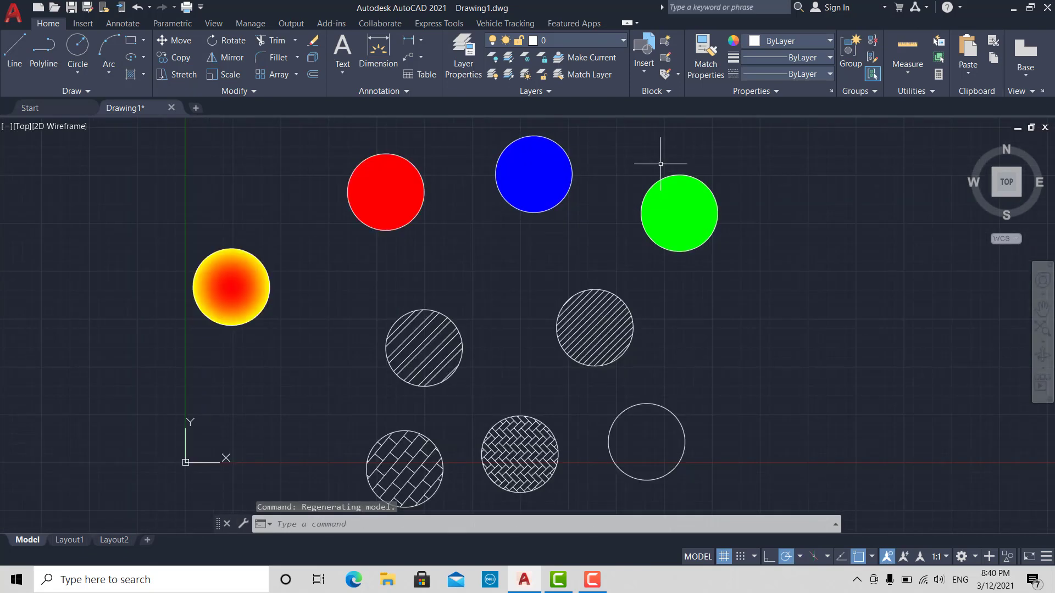